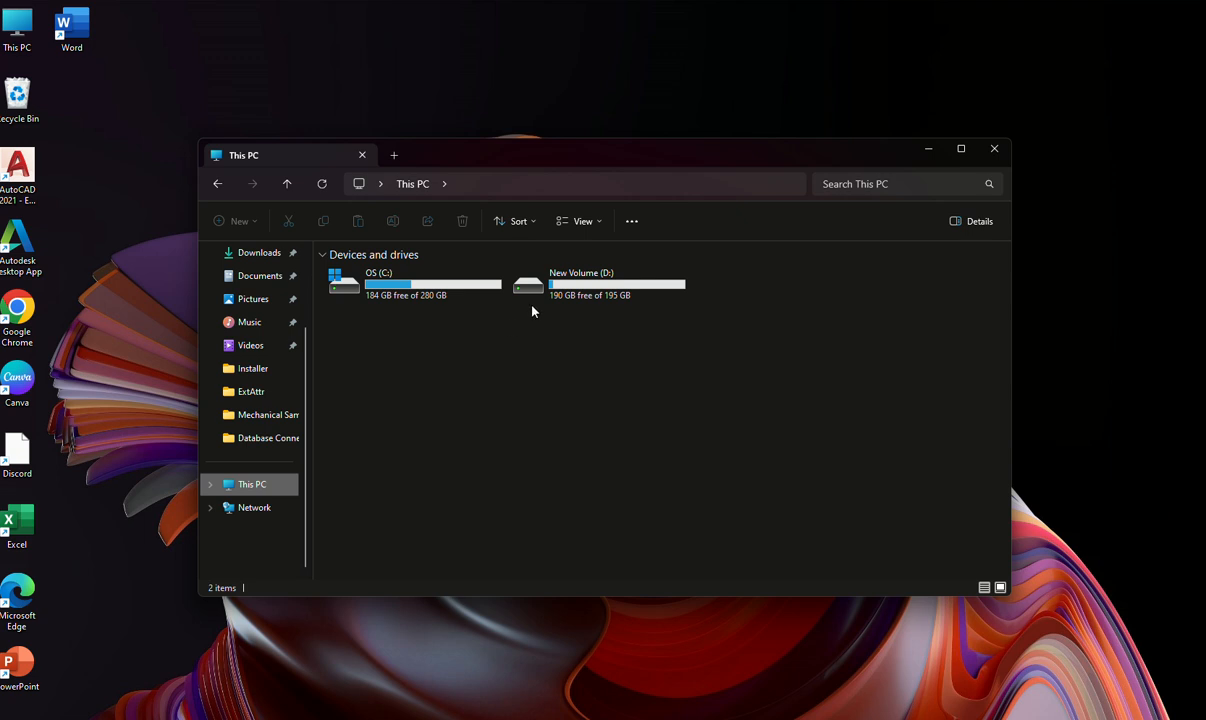
Open ALIAS.txt from the SurveyCalc folder on drive D:.
{"action": "double_click", "coordinate": [540, 287]}
{"action": "double_click", "coordinate": [410, 299]}
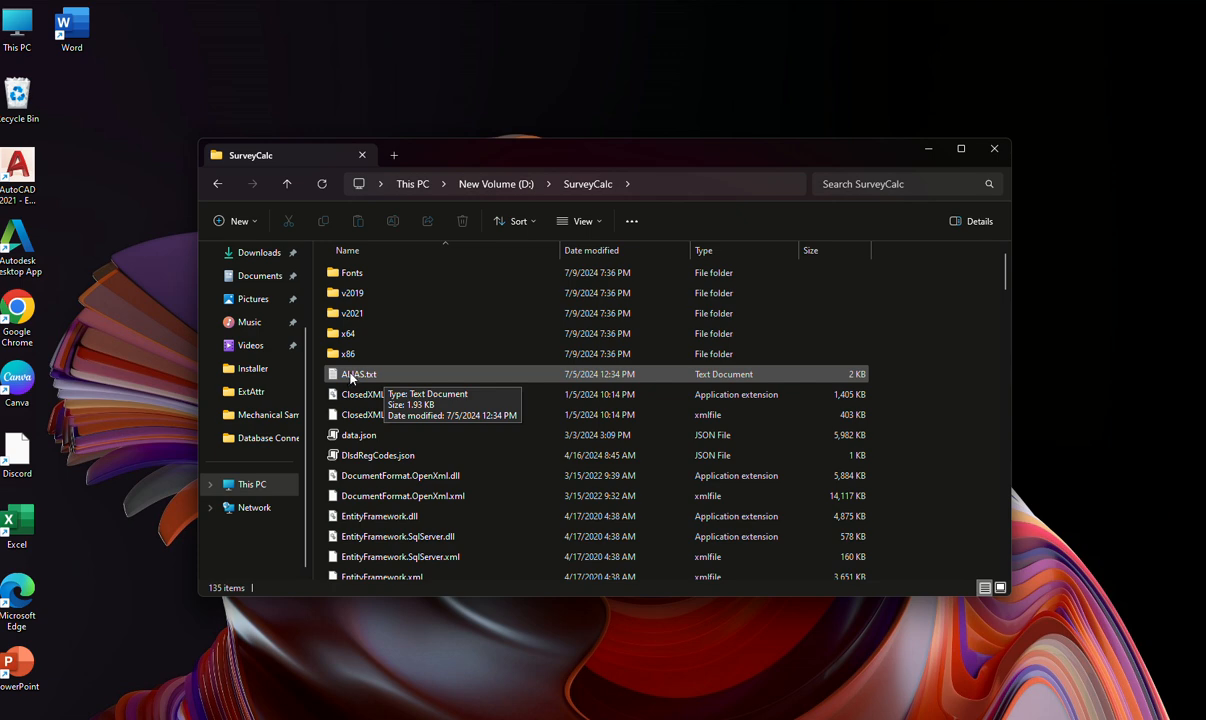
{"action": "double_click", "coordinate": [356, 374]}
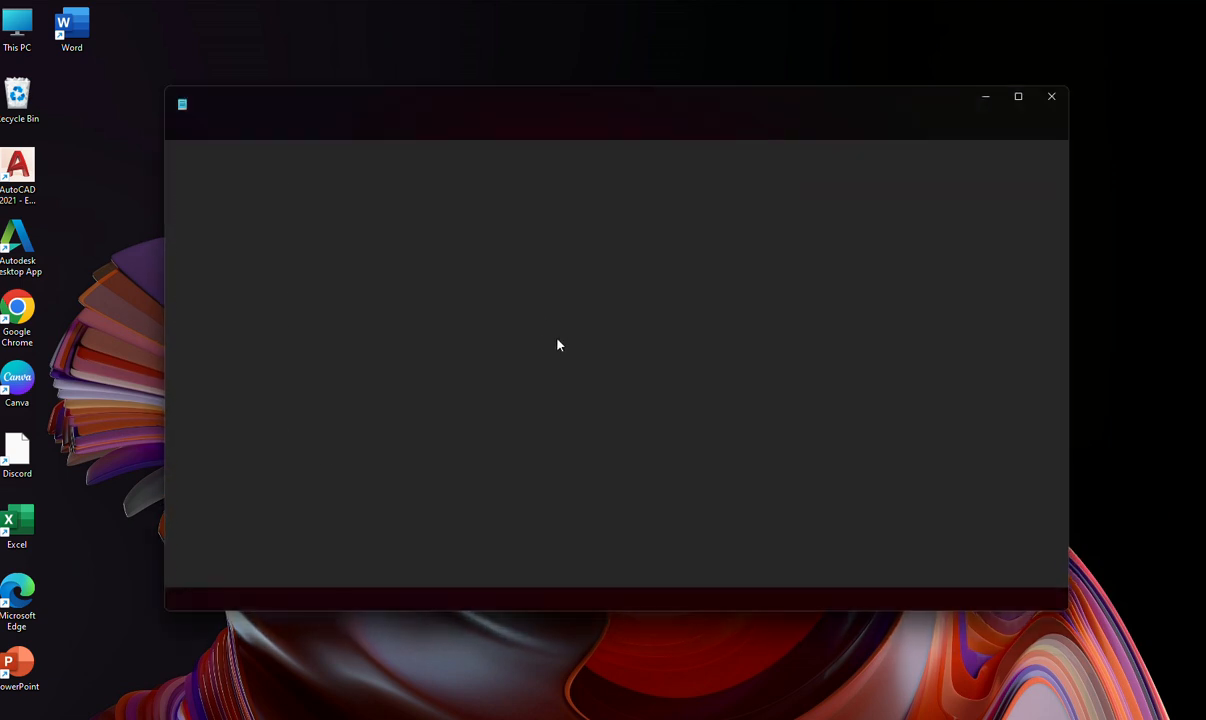
{"action": "left_click_drag", "start_coordinate": [200, 159], "coordinate": [365, 147]}
{"action": "scroll", "coordinate": [439, 304], "scroll_direction": "up", "scroll_amount": 17}
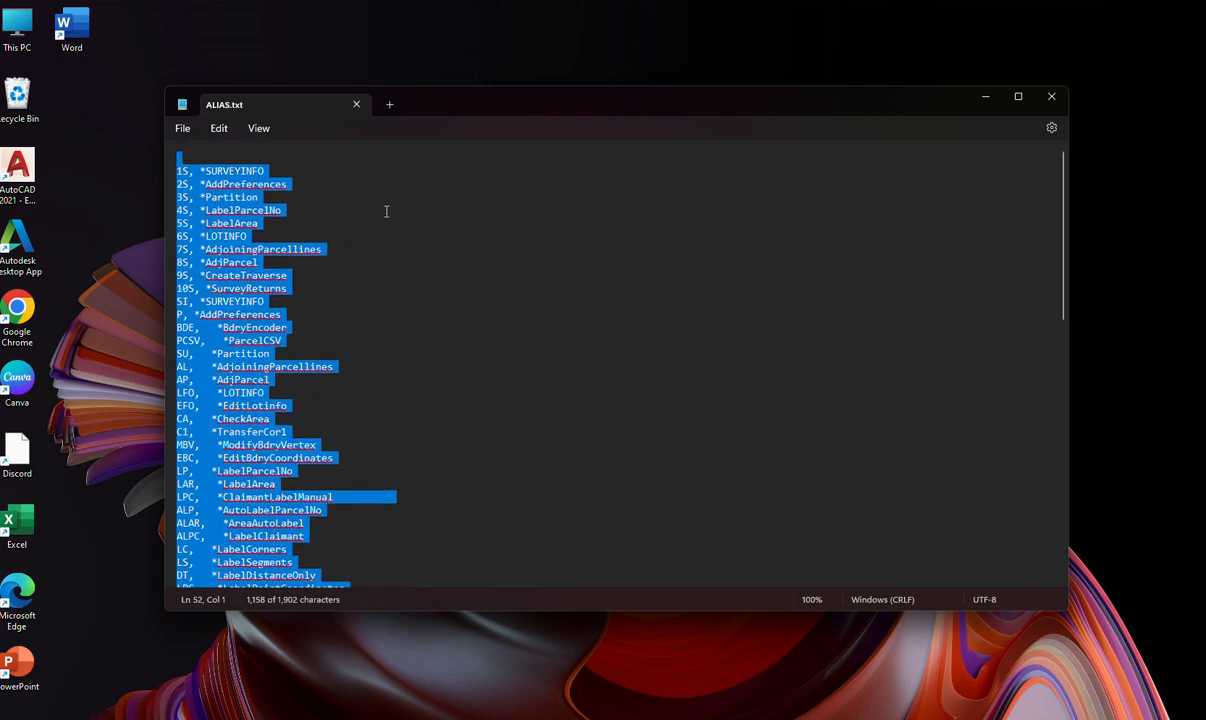
{"action": "left_click", "coordinate": [275, 150]}
{"action": "left_click", "coordinate": [258, 128]}
{"action": "left_click", "coordinate": [209, 152]}
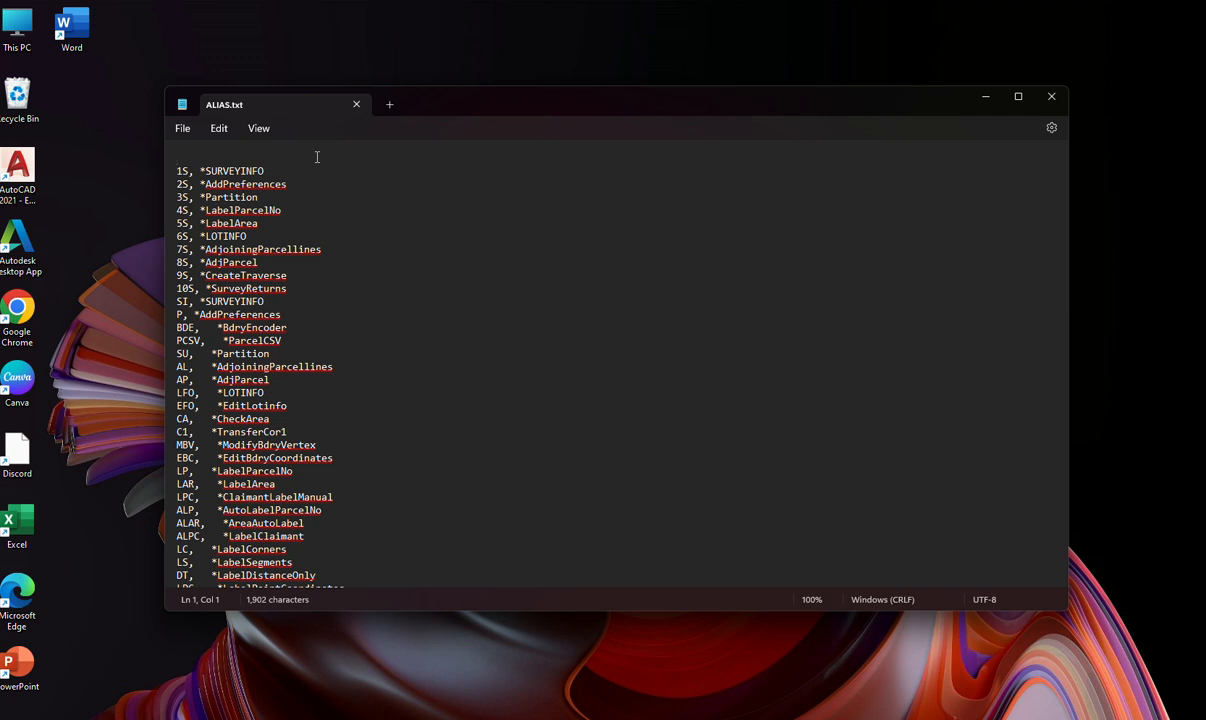
Copy the entire contents of ALIAS.txt to the clipboard and clear the selection.
{"action": "left_click", "coordinate": [218, 129]}
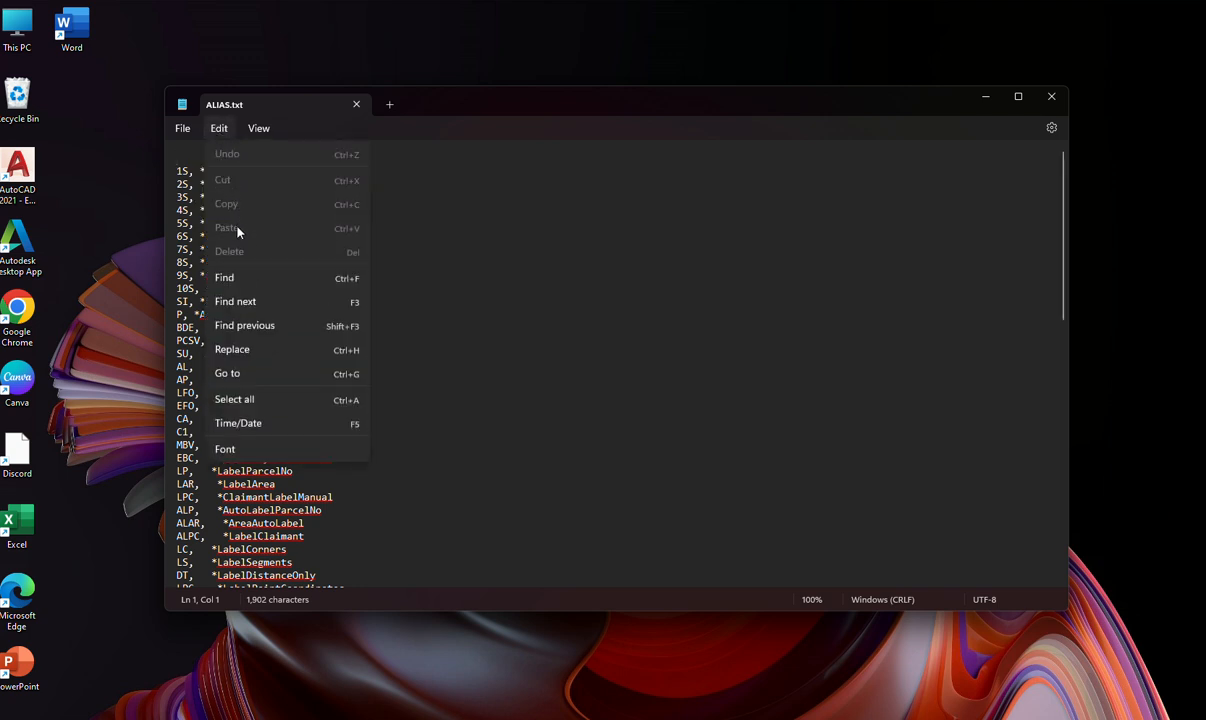
{"action": "left_click", "coordinate": [240, 399]}
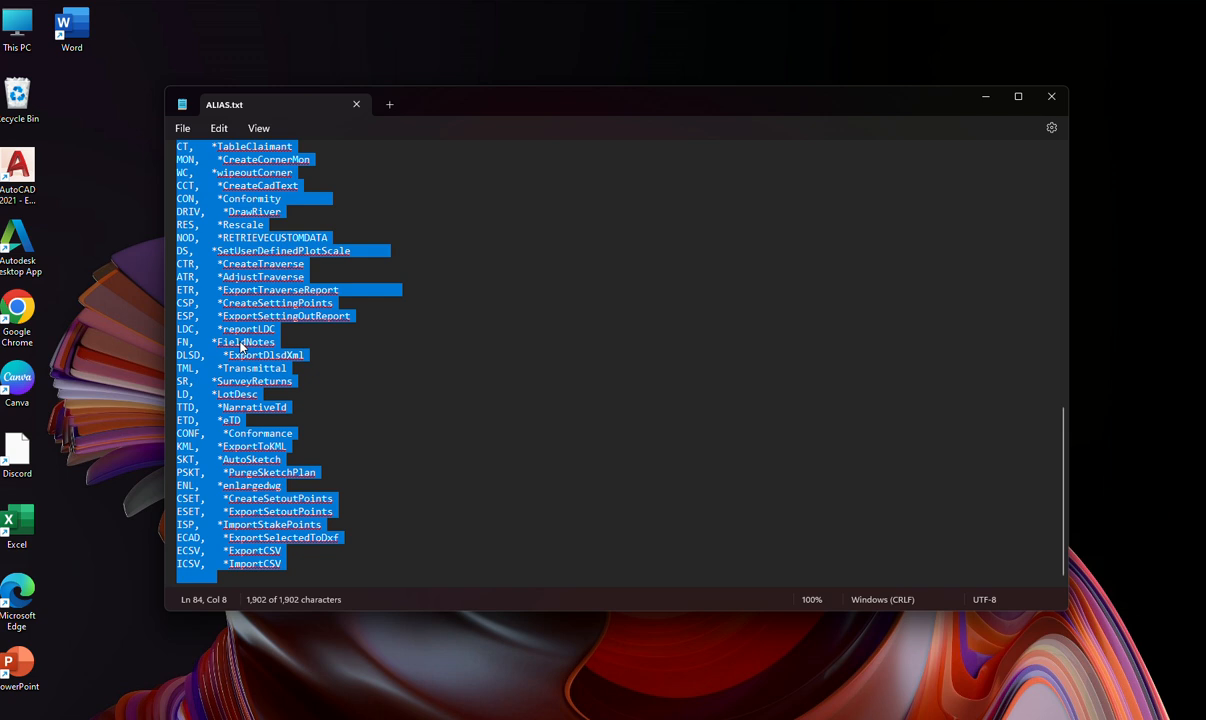
{"action": "left_click", "coordinate": [218, 125]}
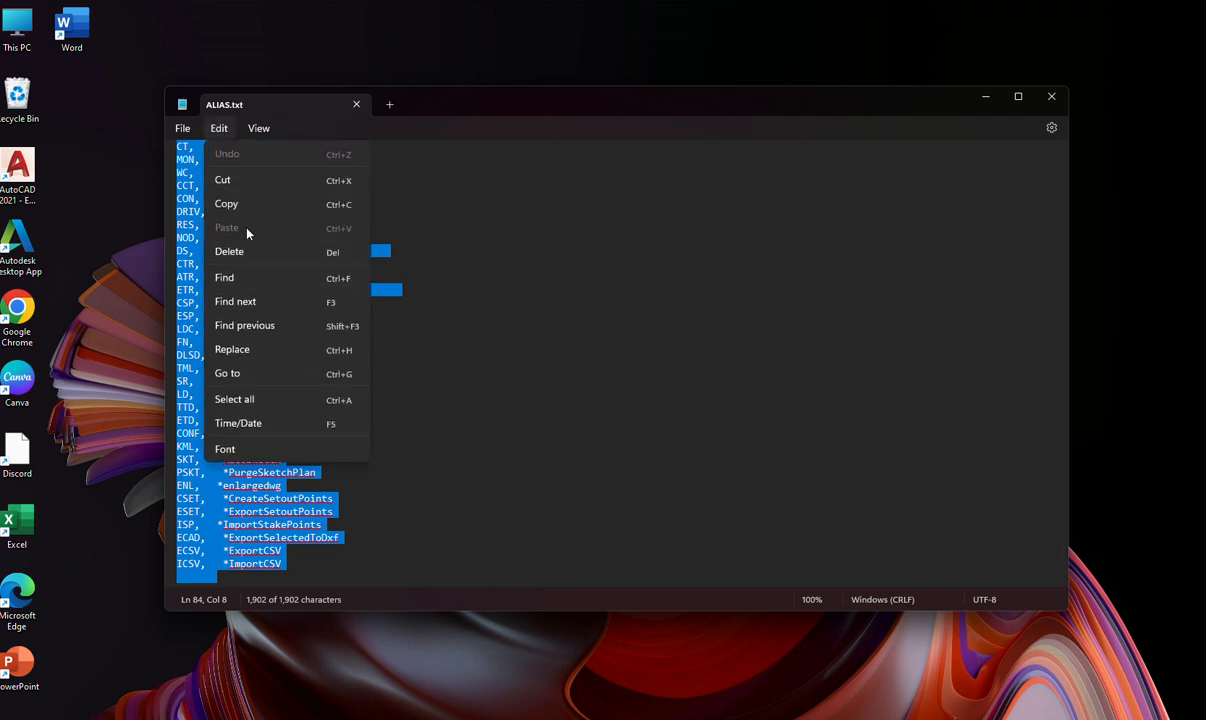
{"action": "left_click", "coordinate": [237, 200]}
{"action": "left_click", "coordinate": [512, 243]}
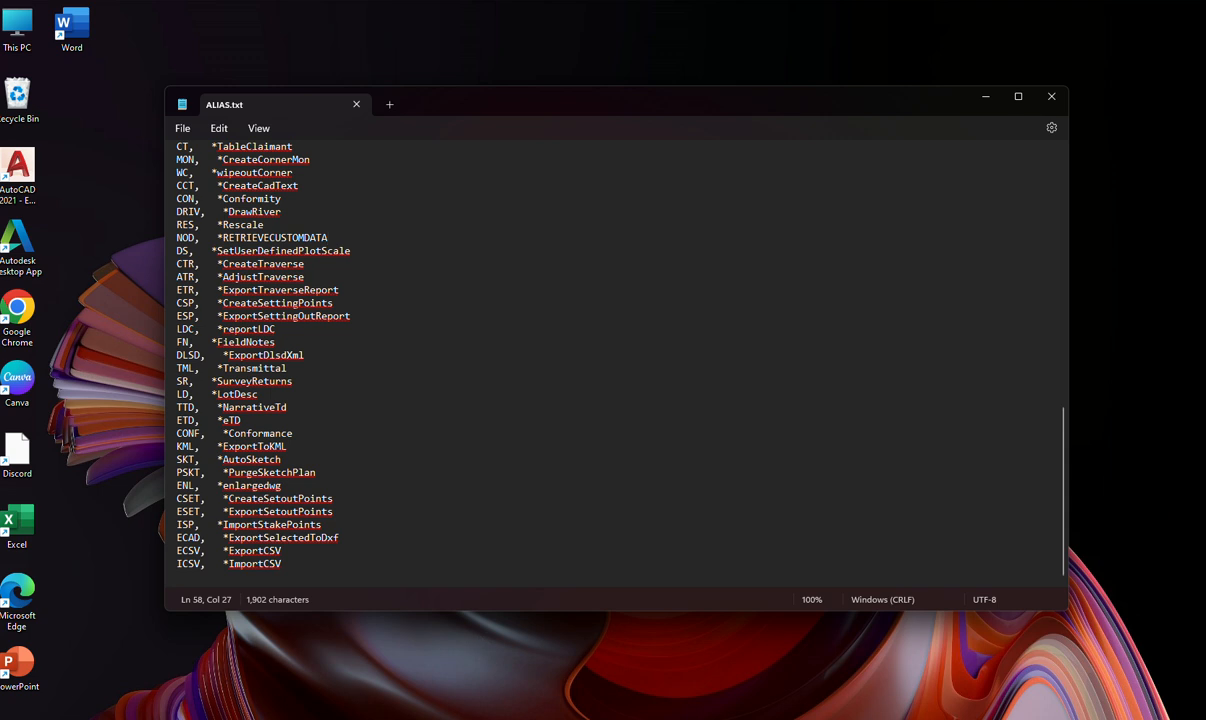
Switch to File Explorer and browse drive C: through Users and the personal profile folder to AppData\Roaming\Autodesk.
{"action": "left_click", "coordinate": [465, 714]}
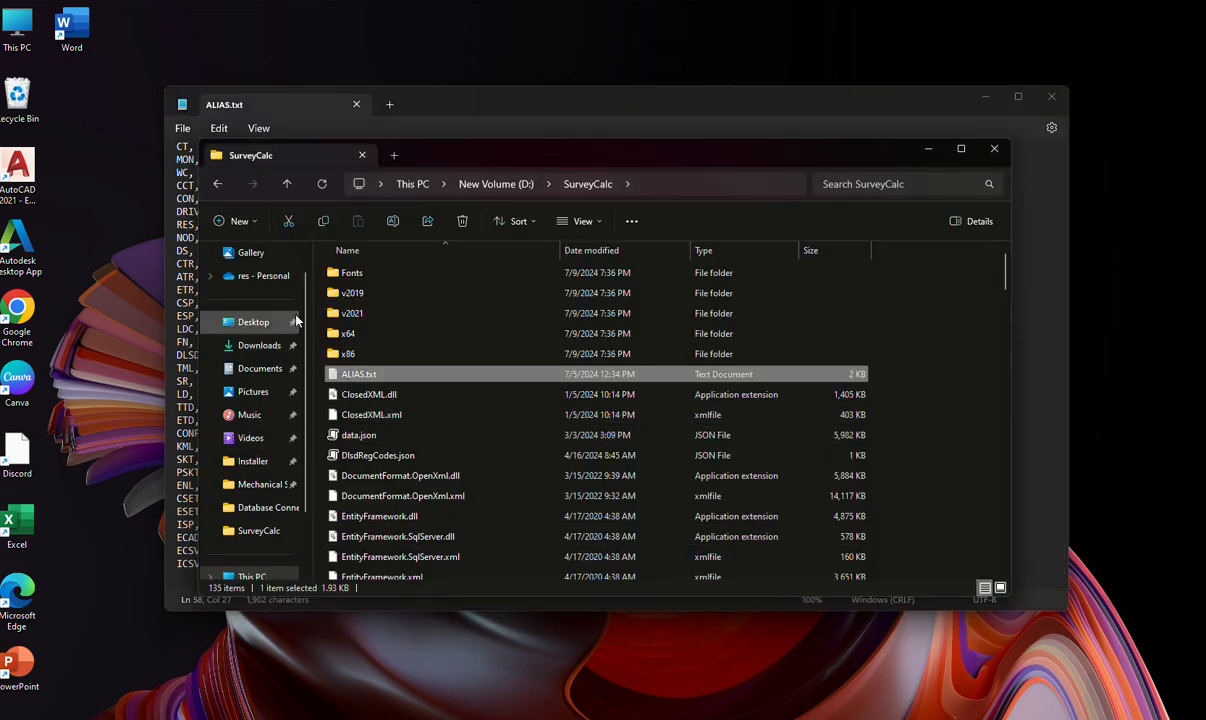
{"action": "scroll", "coordinate": [276, 370], "scroll_direction": "down", "scroll_amount": 2}
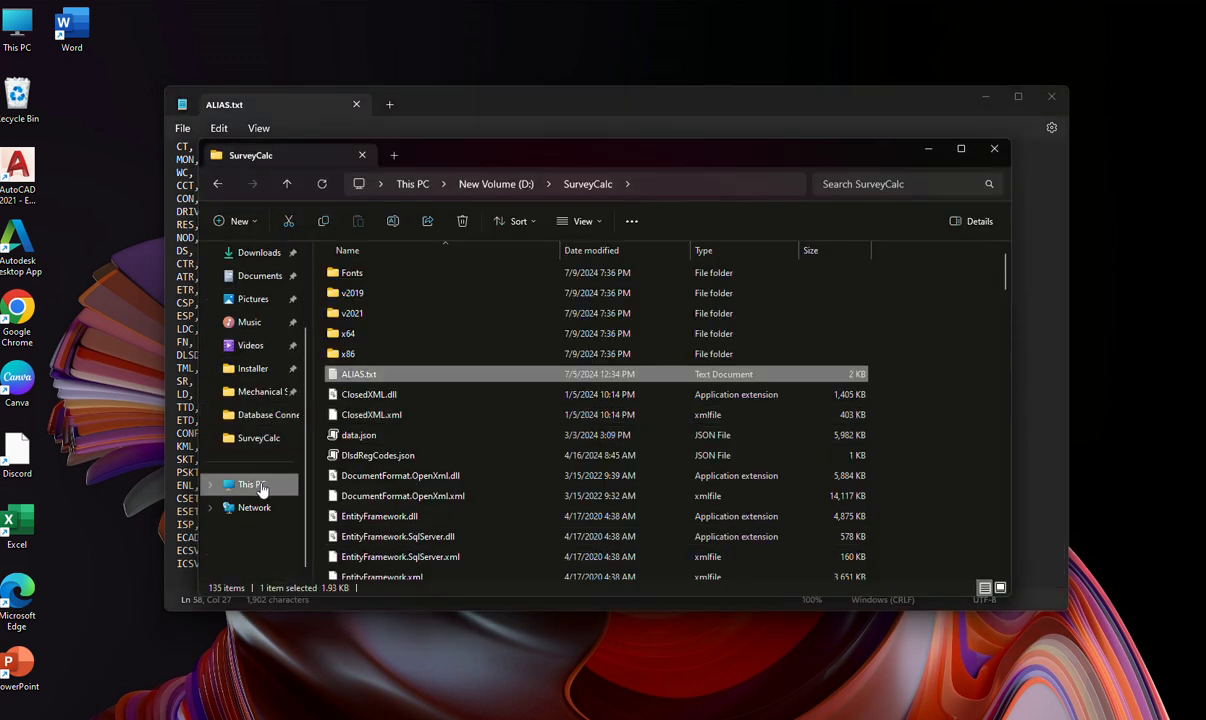
{"action": "left_click", "coordinate": [261, 487]}
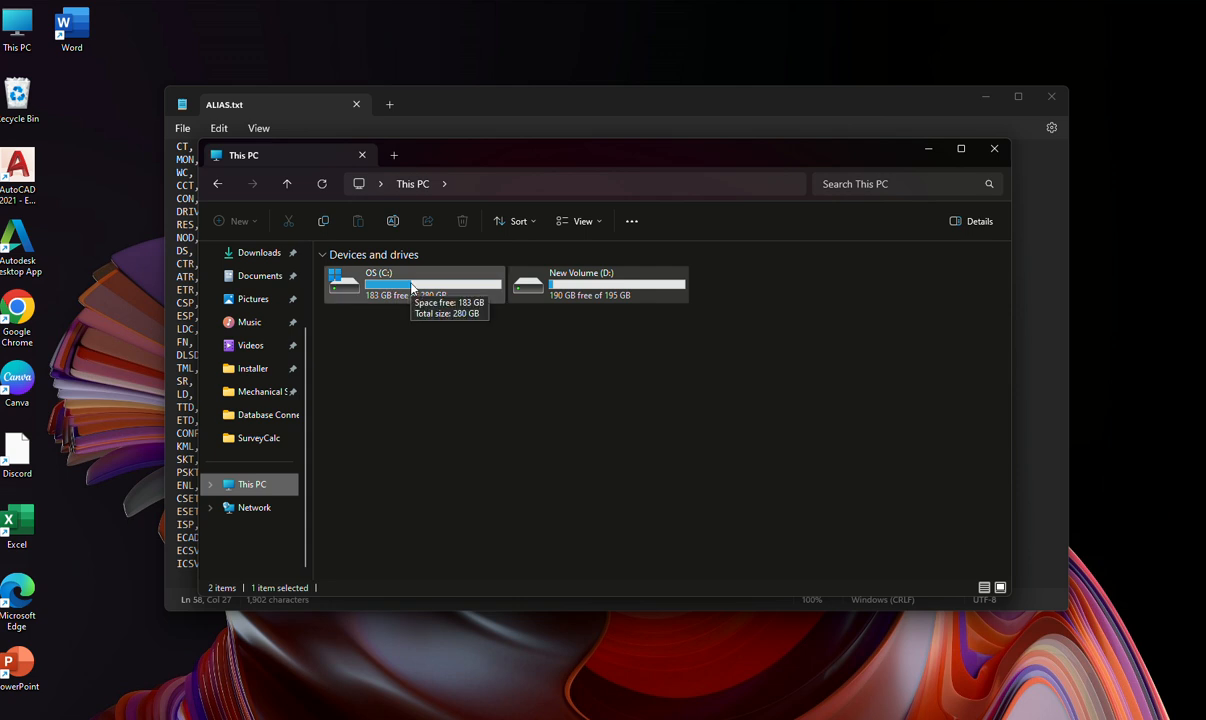
{"action": "double_click", "coordinate": [411, 288]}
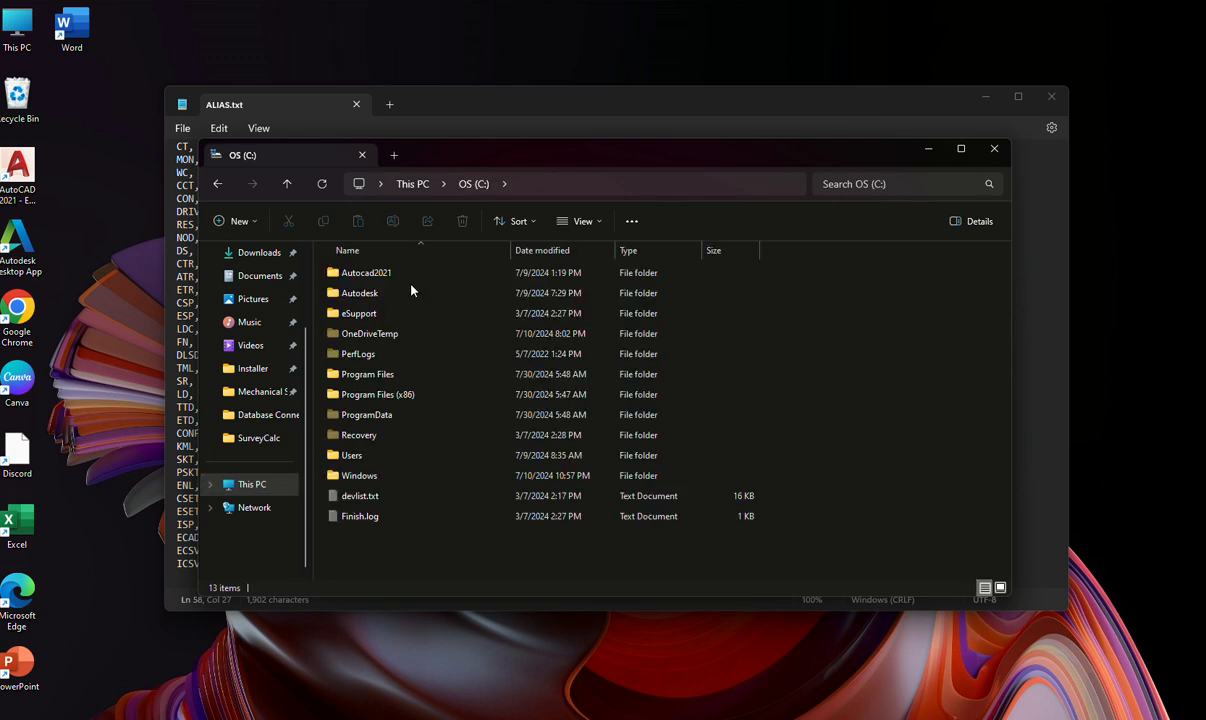
{"action": "double_click", "coordinate": [385, 456]}
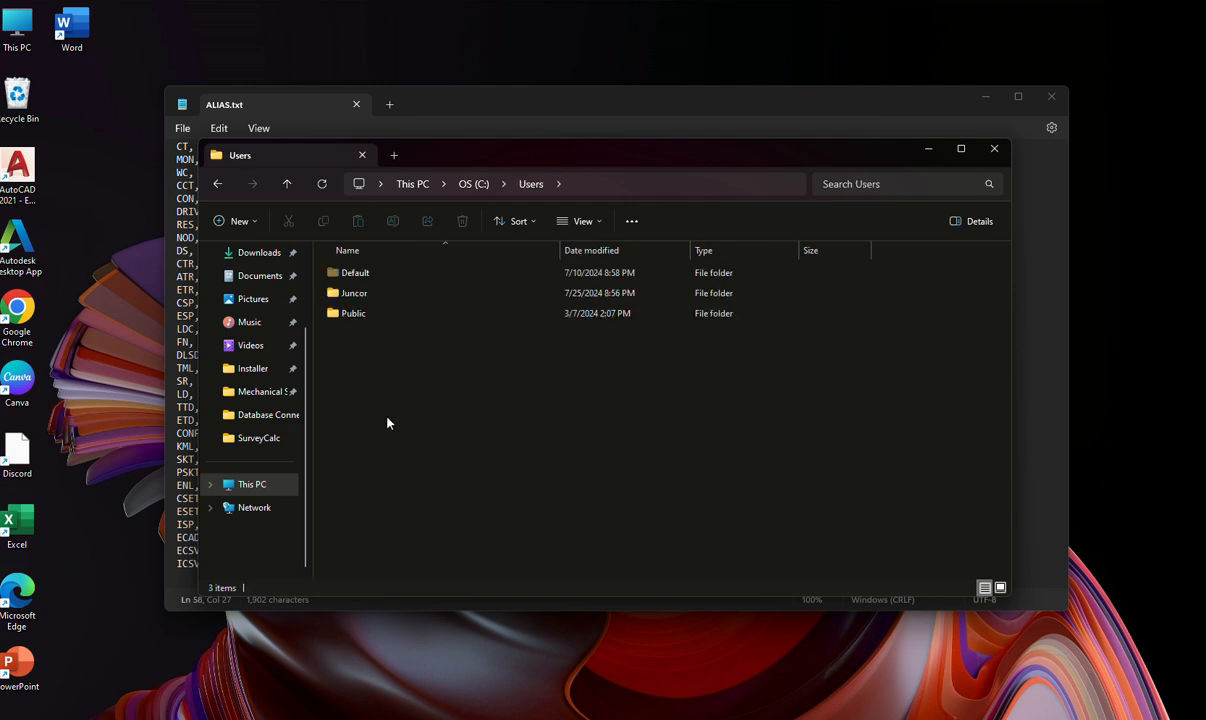
{"action": "double_click", "coordinate": [391, 297]}
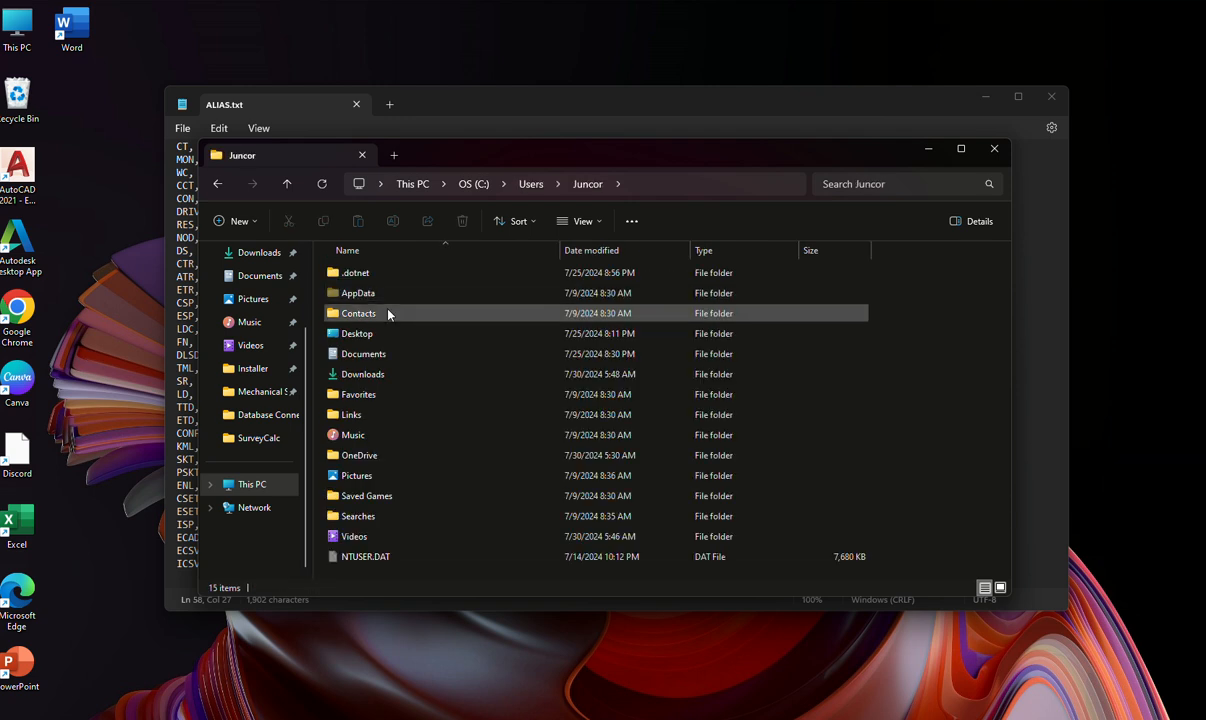
{"action": "double_click", "coordinate": [380, 293]}
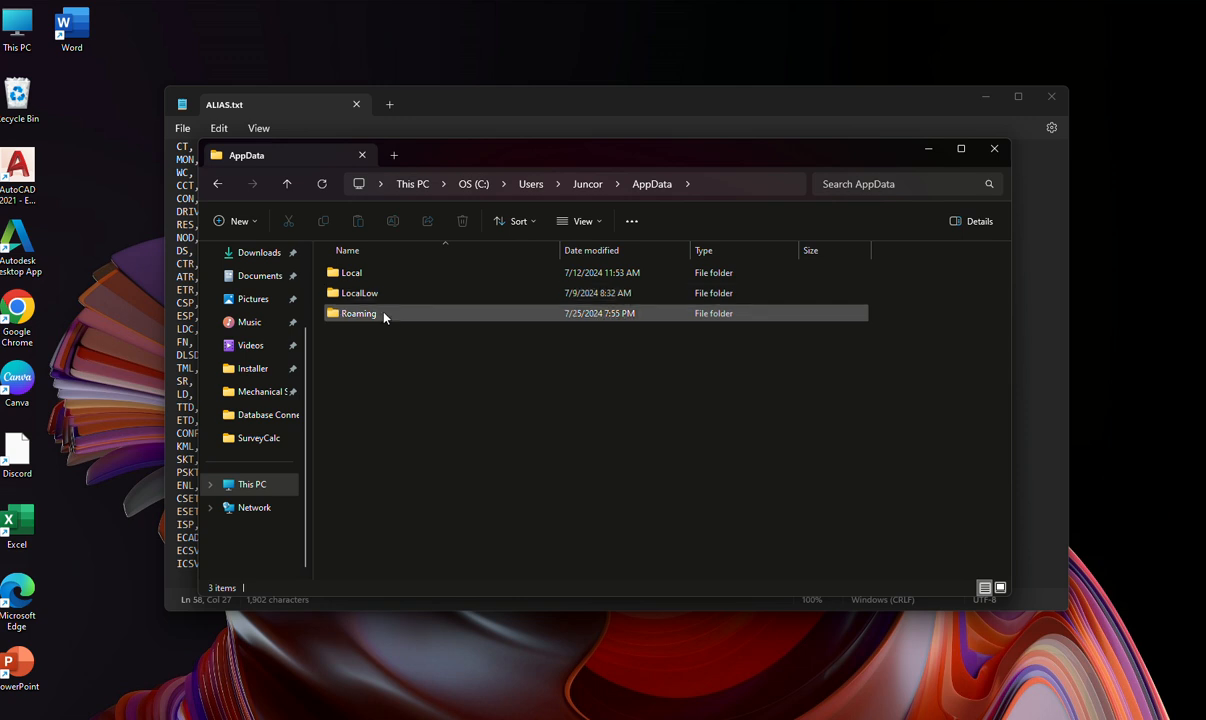
{"action": "double_click", "coordinate": [384, 317]}
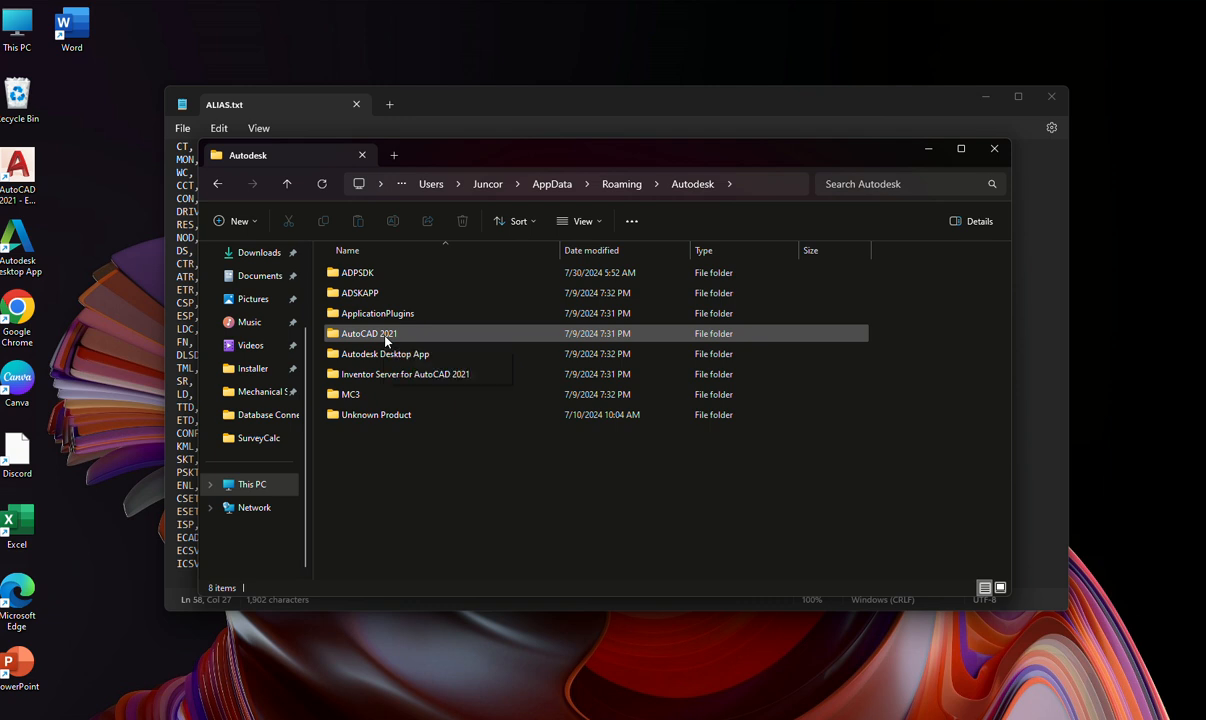
Open the AutoCAD 2021\R24.0\enu\Support folder and select the acad.pgp file.
{"action": "double_click", "coordinate": [386, 337]}
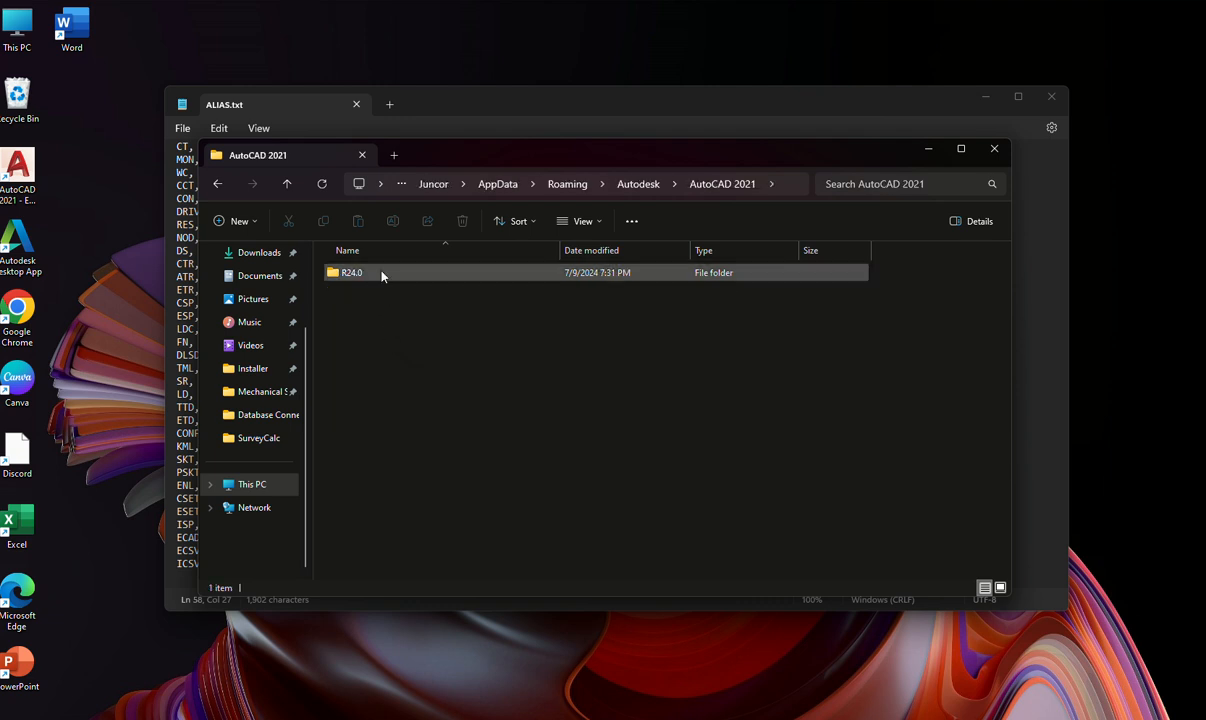
{"action": "double_click", "coordinate": [381, 275]}
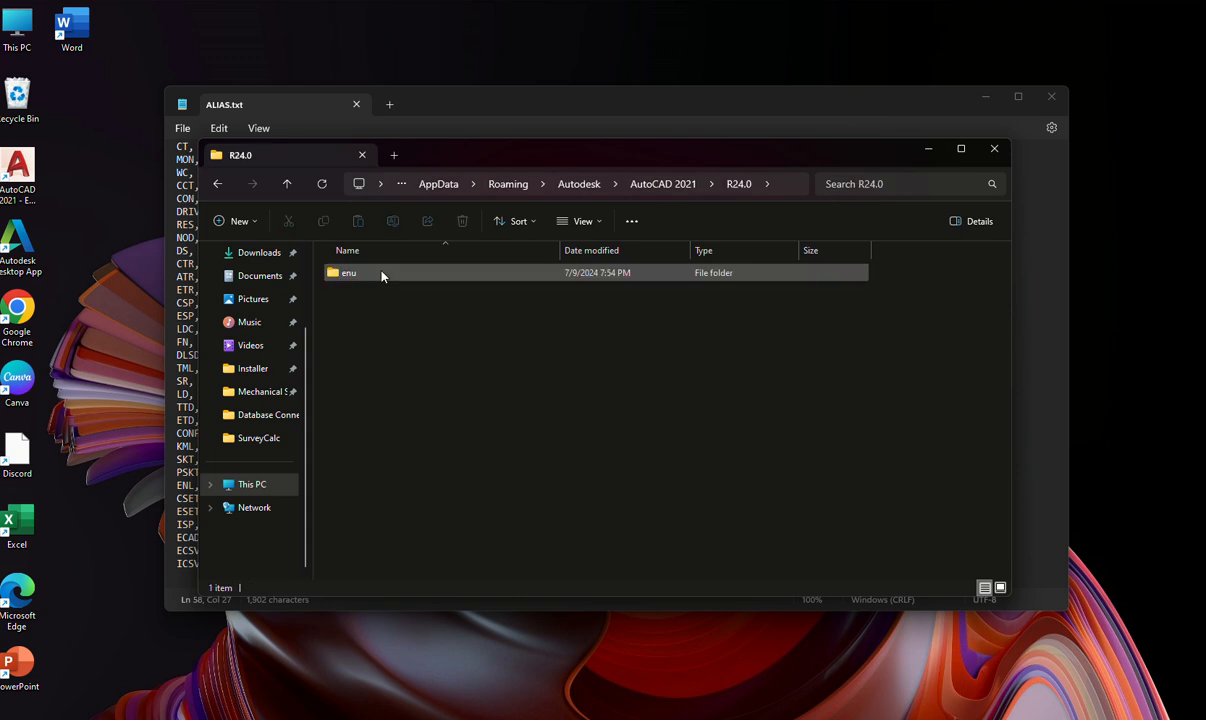
{"action": "double_click", "coordinate": [381, 275]}
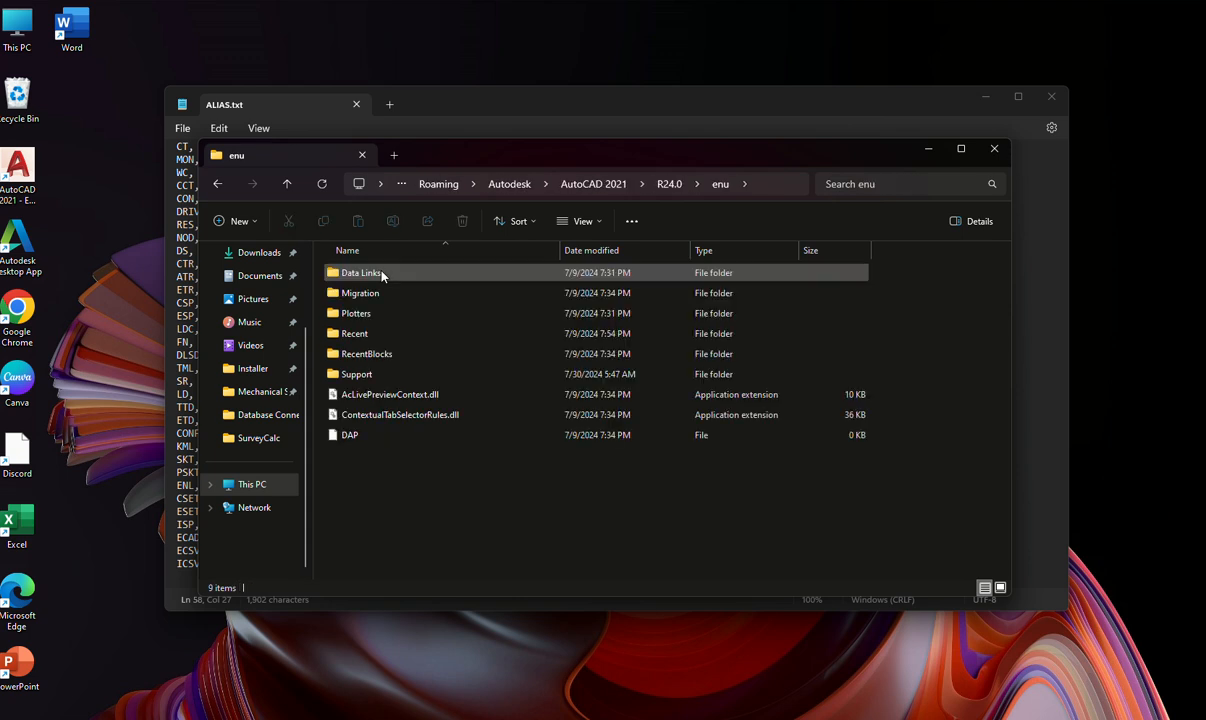
{"action": "double_click", "coordinate": [370, 374]}
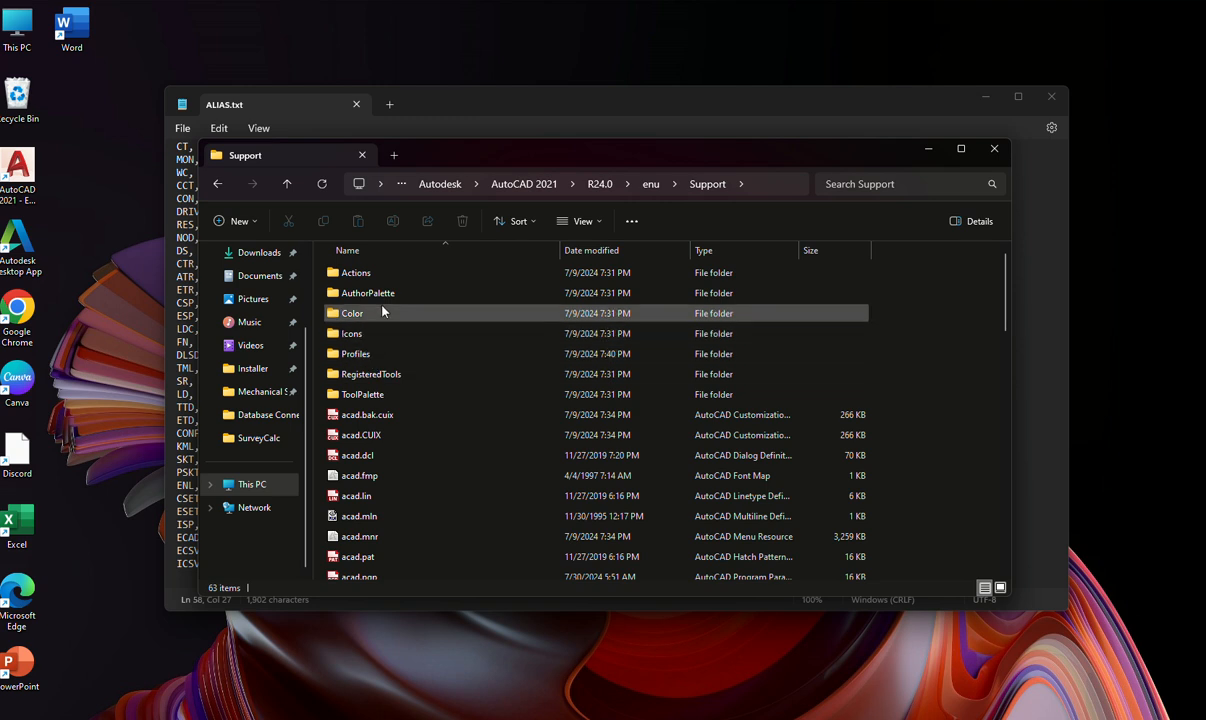
{"action": "scroll", "coordinate": [366, 492], "scroll_direction": "down", "scroll_amount": 2}
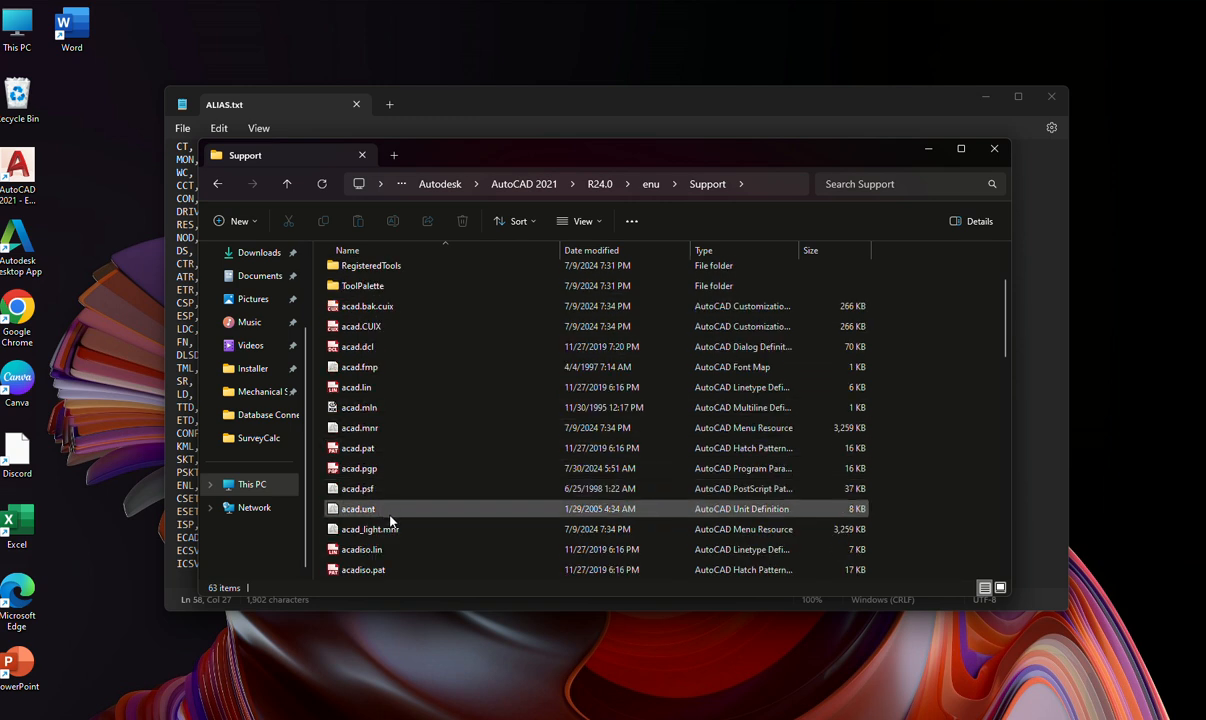
{"action": "left_click", "coordinate": [387, 474]}
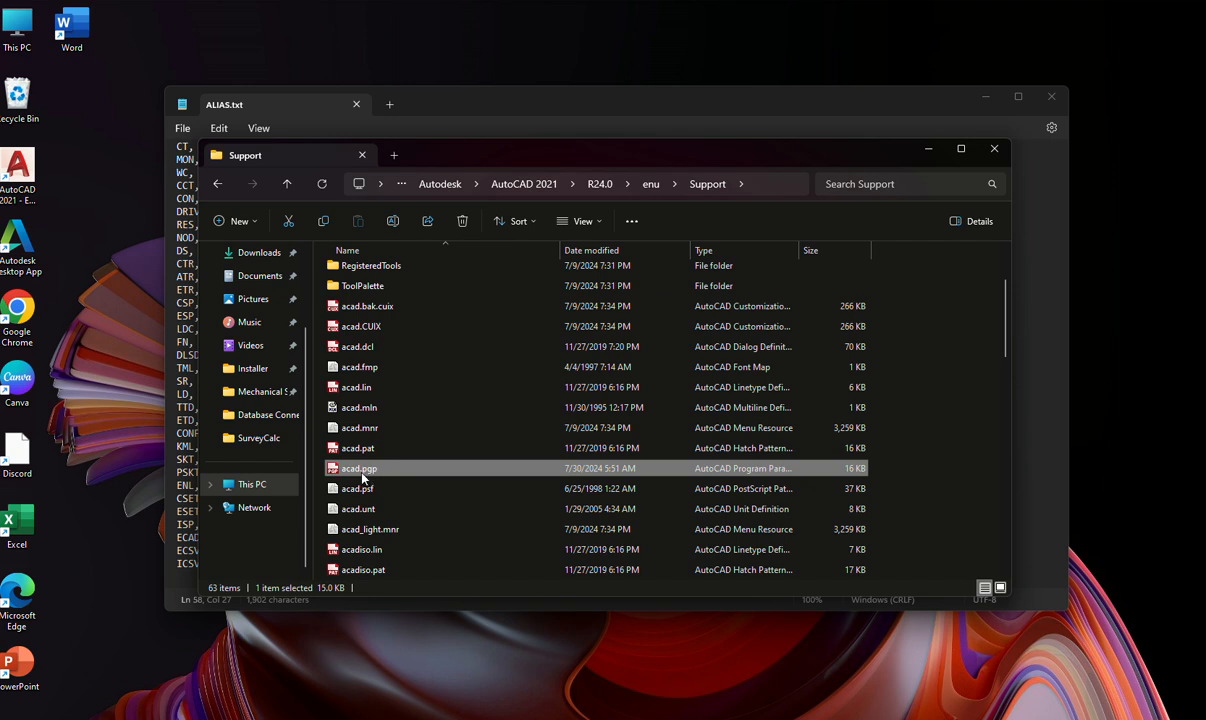
Hide the file name extensions in the Support folder and show them again.
{"action": "left_click", "coordinate": [601, 229]}
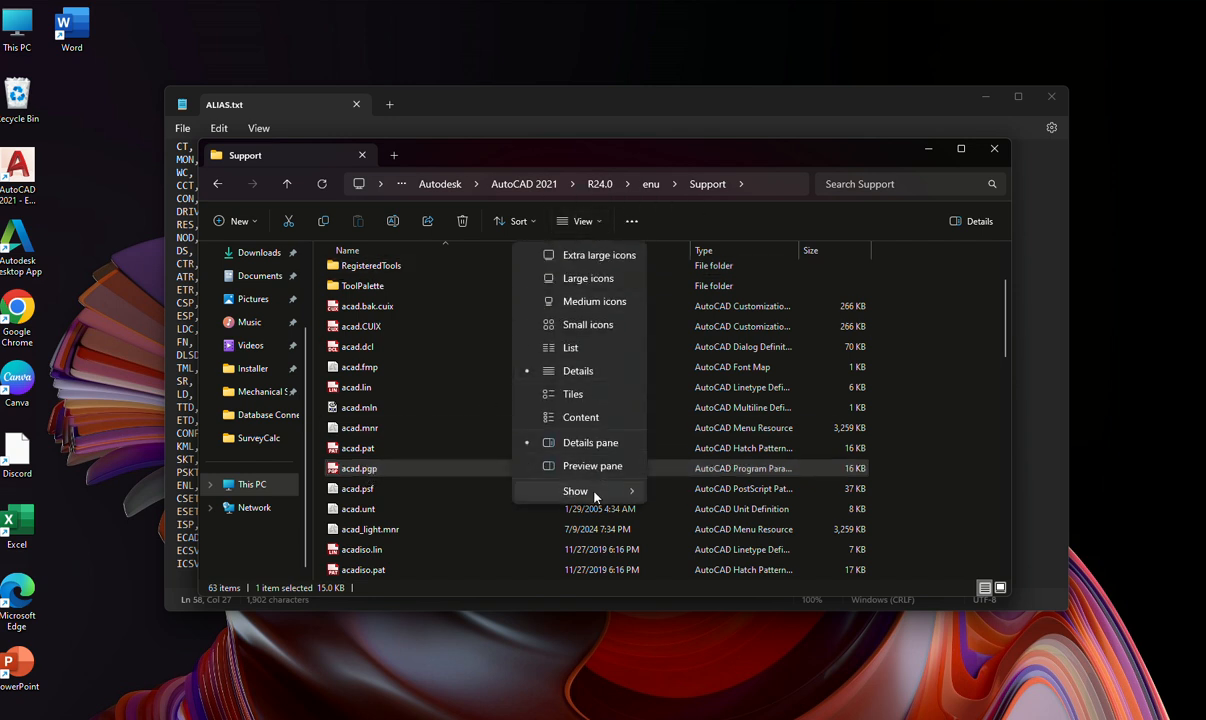
{"action": "mouse_move", "coordinate": [594, 494]}
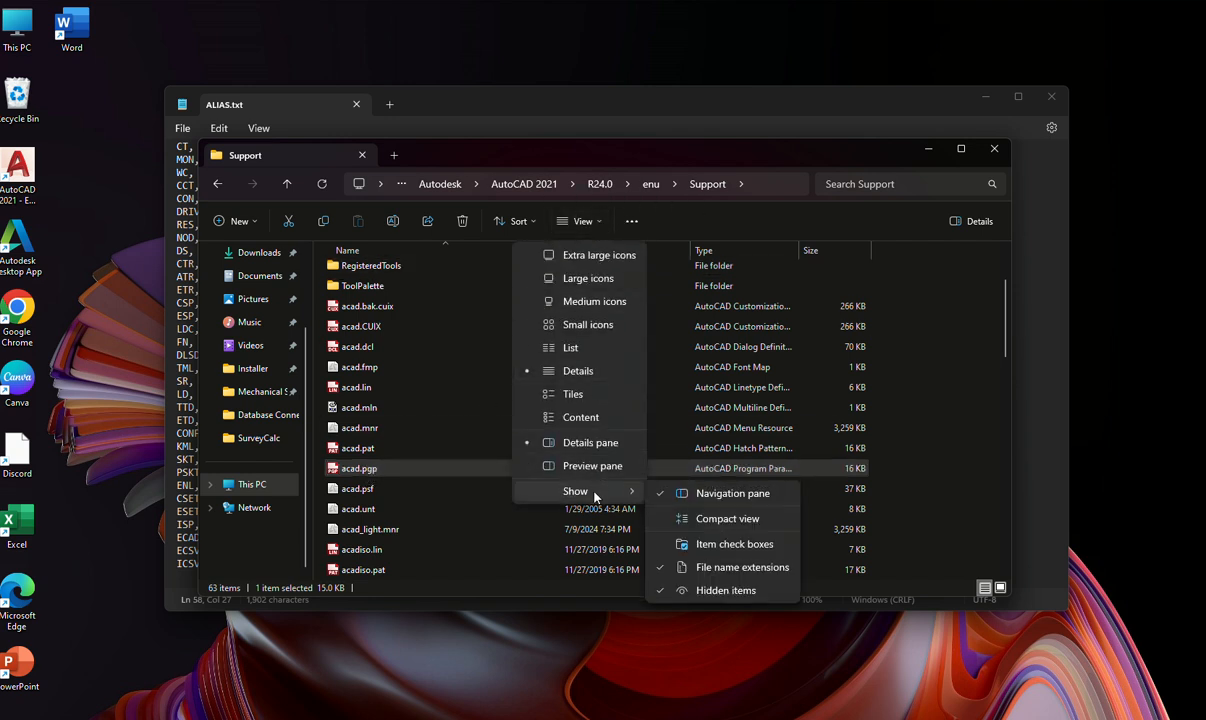
{"action": "left_click", "coordinate": [698, 569]}
{"action": "scroll", "coordinate": [380, 508], "scroll_direction": "down", "scroll_amount": 1}
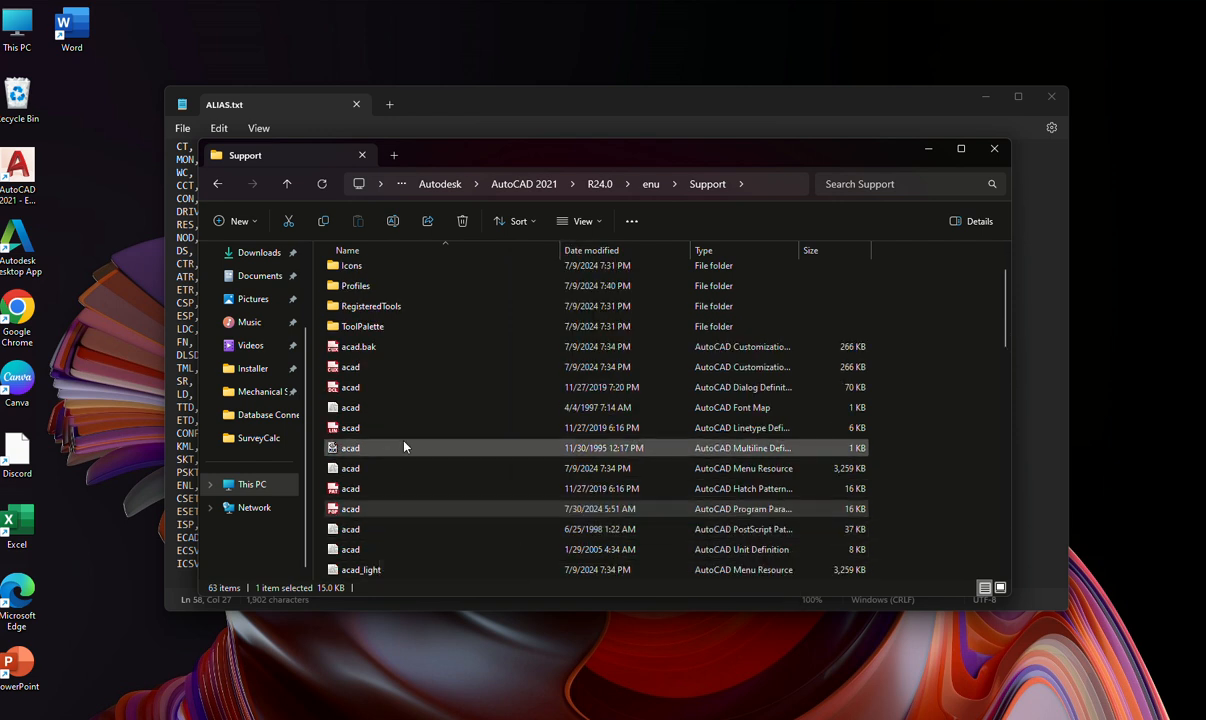
{"action": "left_click", "coordinate": [588, 221]}
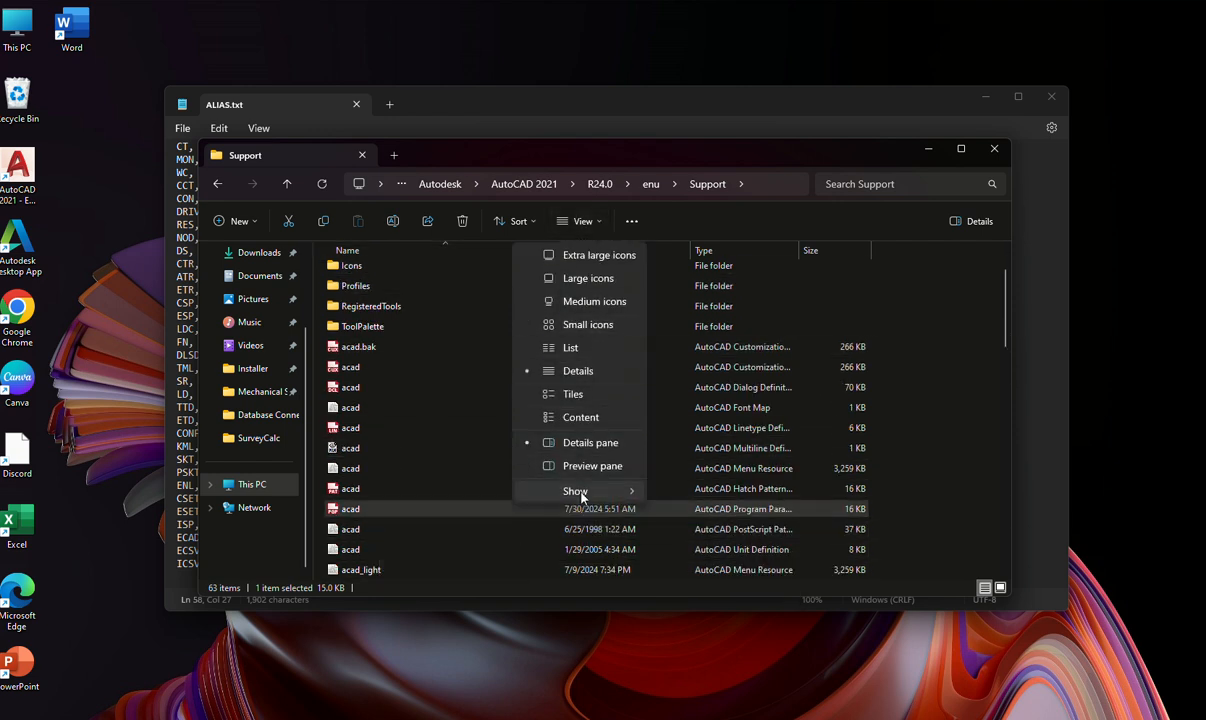
{"action": "mouse_move", "coordinate": [581, 494]}
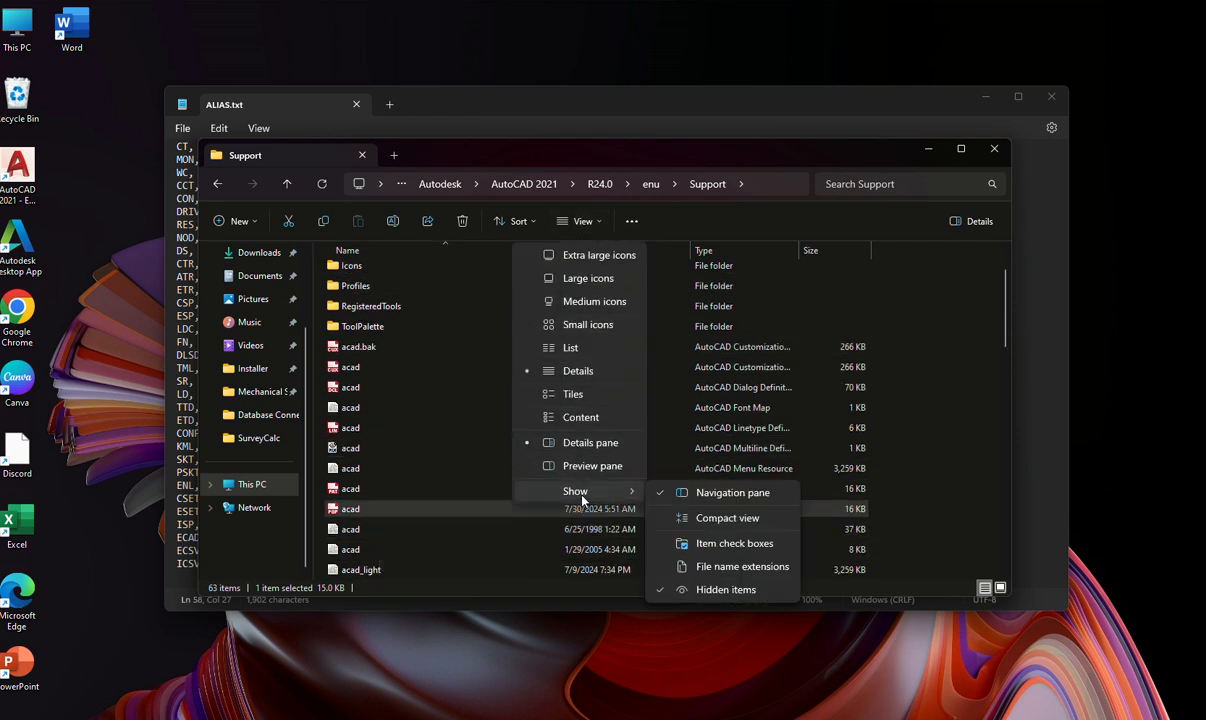
{"action": "left_click", "coordinate": [700, 568]}
{"action": "scroll", "coordinate": [430, 466], "scroll_direction": "down", "scroll_amount": 1}
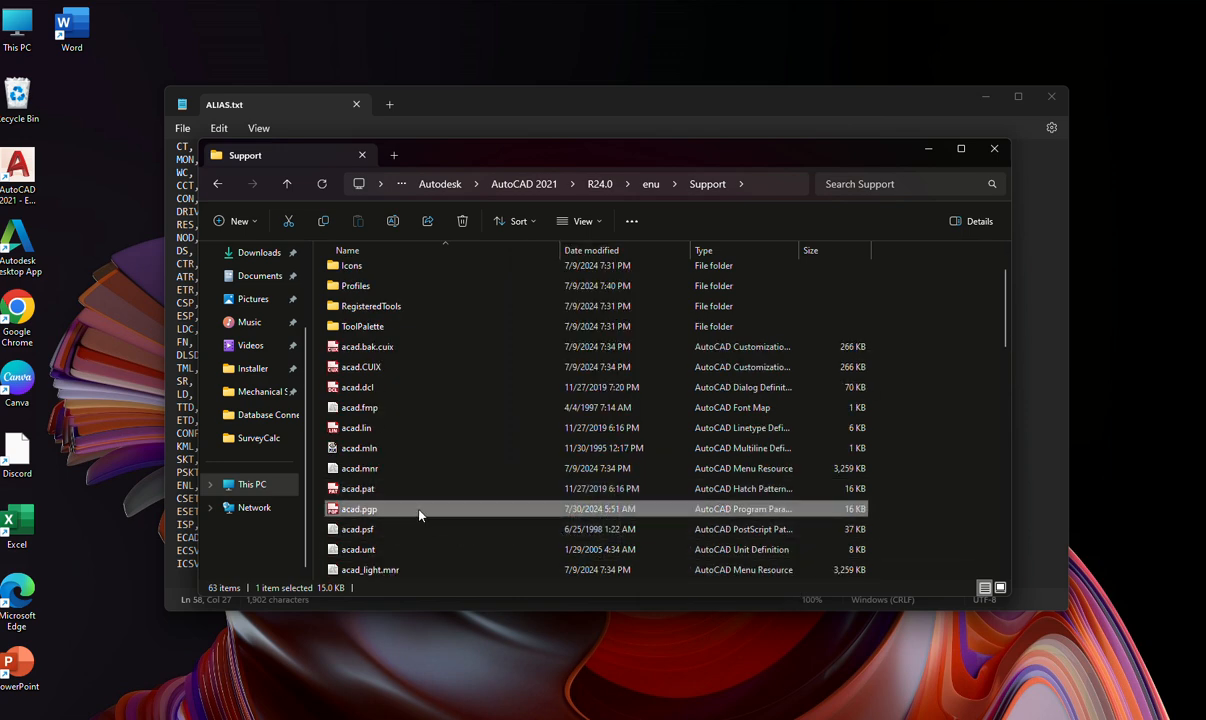
Open acad.pgp and go to the User Defined Command Aliases section at the end of the file.
{"action": "double_click", "coordinate": [419, 512]}
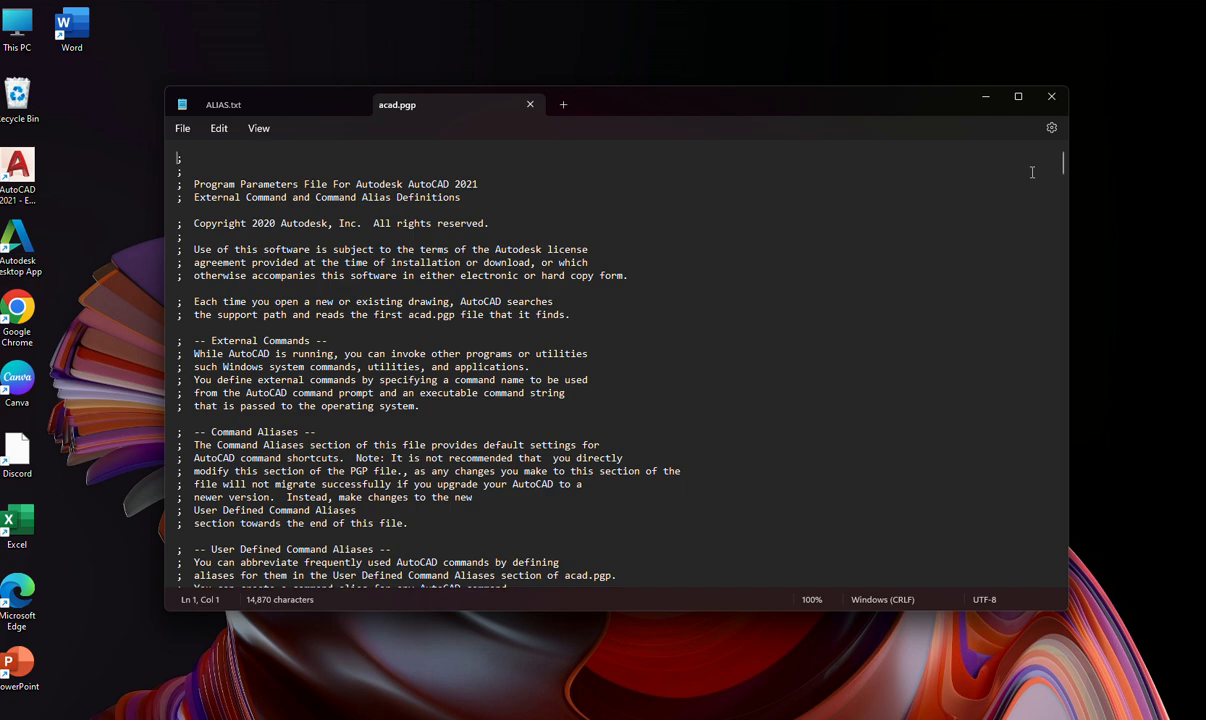
{"action": "left_click_drag", "start_coordinate": [1064, 167], "coordinate": [1052, 426]}
{"action": "left_click_drag", "start_coordinate": [225, 186], "coordinate": [287, 368]}
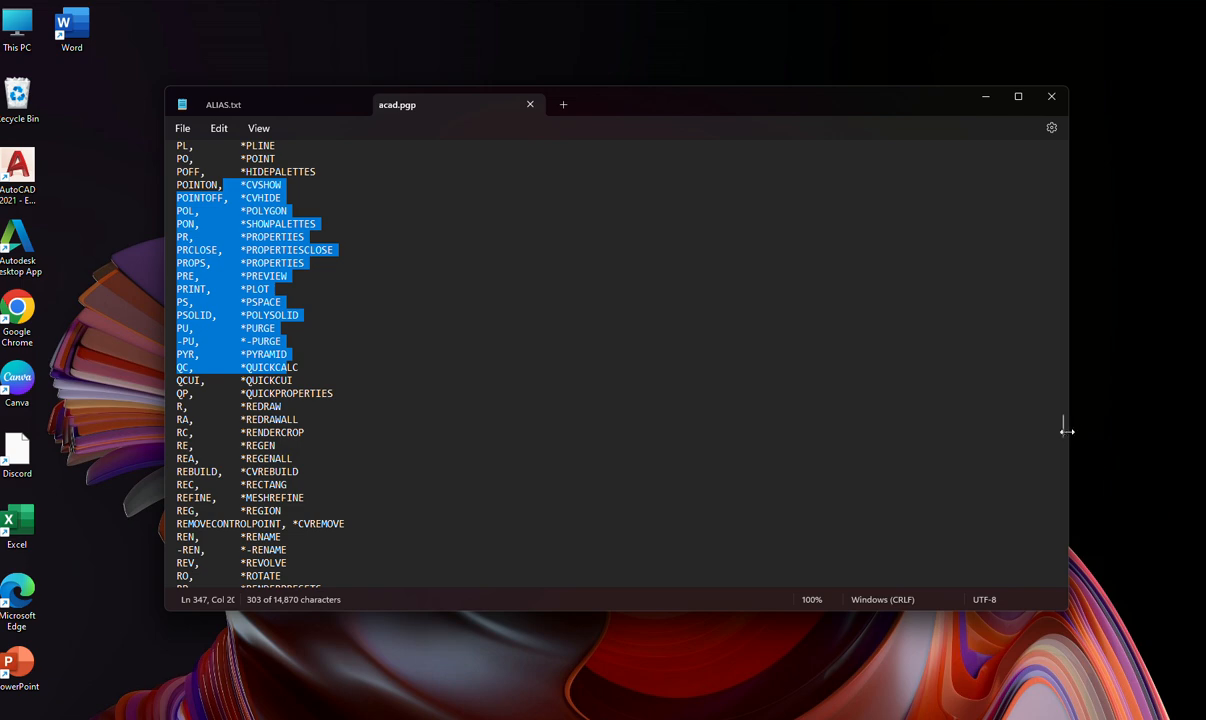
{"action": "left_click_drag", "start_coordinate": [1063, 430], "coordinate": [1067, 598]}
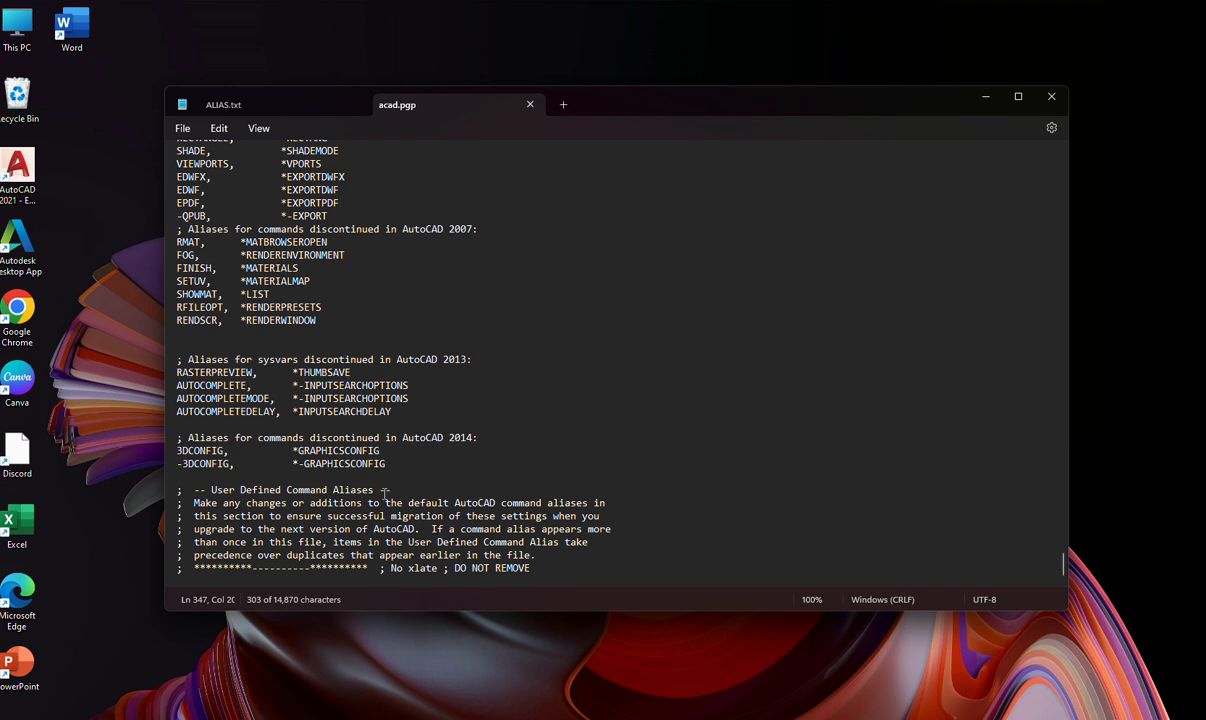
Add blank lines below the DO NOT REMOVE line in acad.pgp, paste the copied SurveyCalc aliases there, and review them.
{"action": "left_click", "coordinate": [552, 574]}
{"action": "key", "text": "Return"}
{"action": "key", "text": "Return"}
{"action": "key", "text": "Return"}
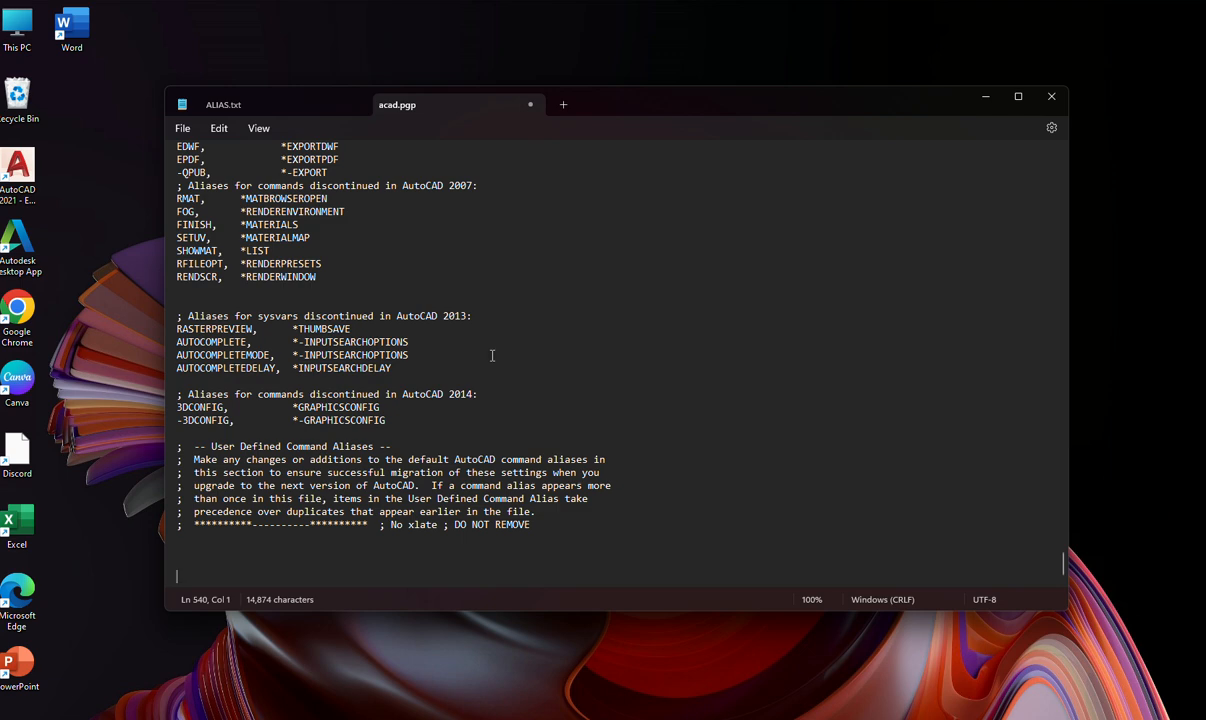
{"action": "left_click", "coordinate": [218, 128]}
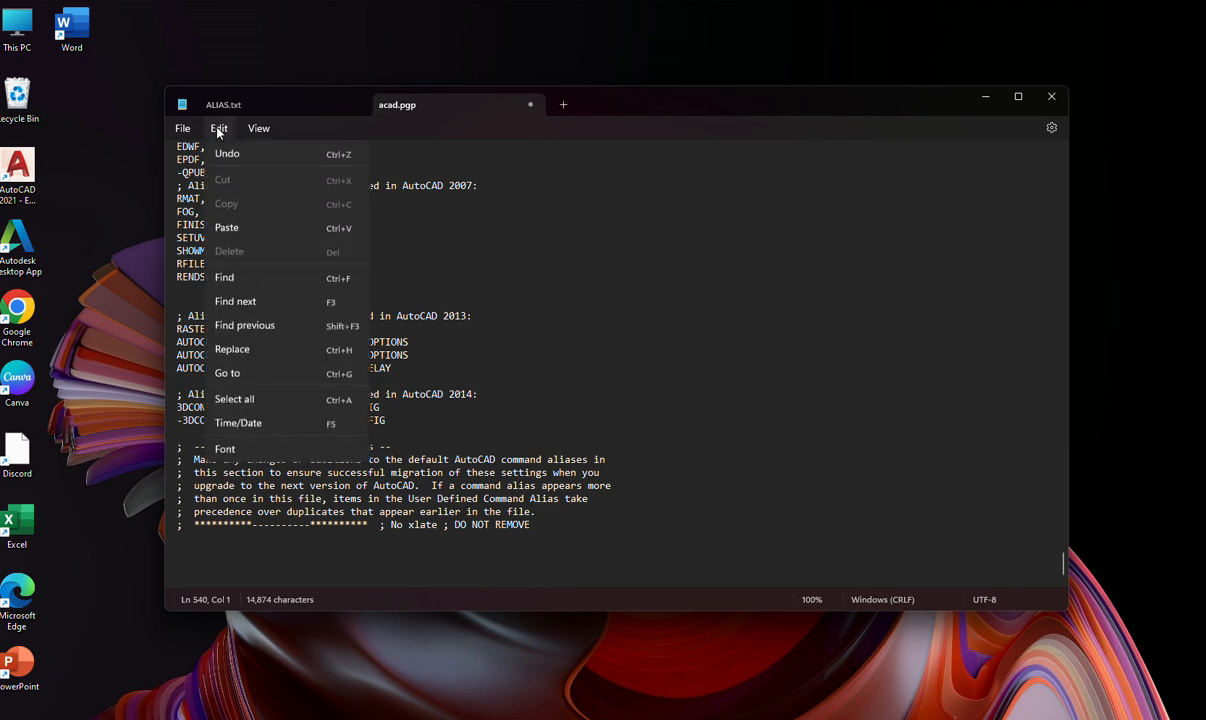
{"action": "left_click", "coordinate": [226, 228]}
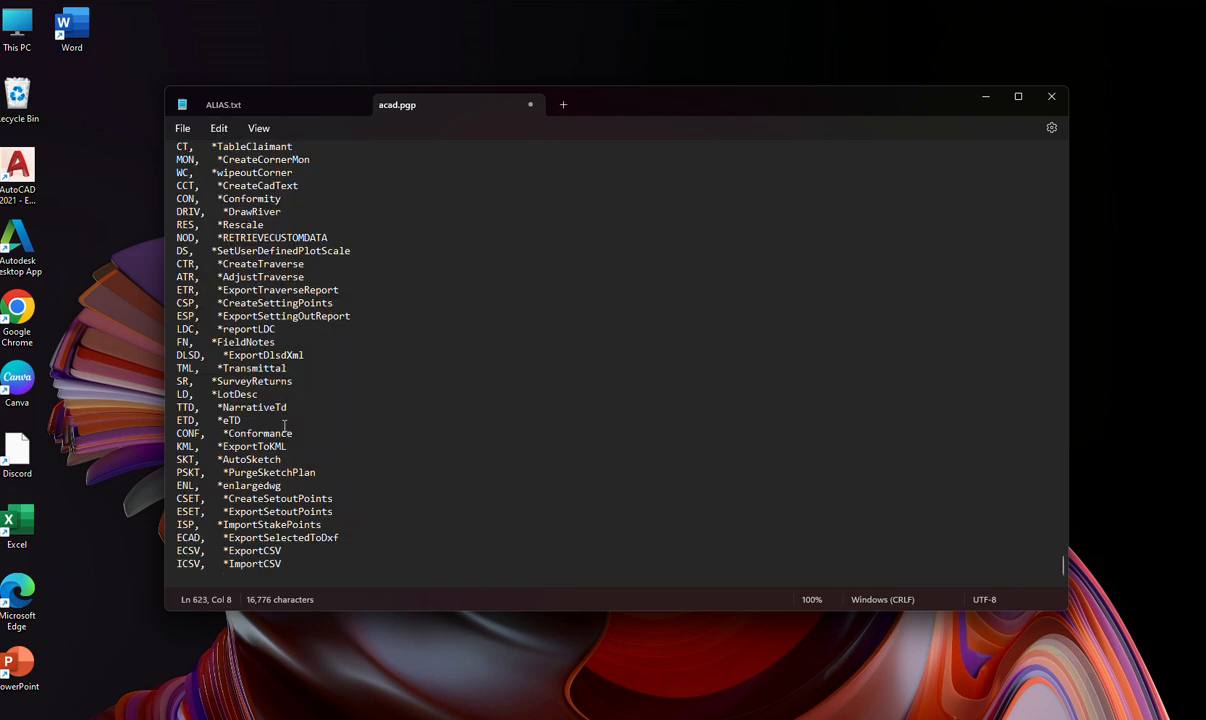
{"action": "scroll", "coordinate": [238, 410], "scroll_direction": "up", "scroll_amount": 5}
{"action": "scroll", "coordinate": [238, 410], "scroll_direction": "up", "scroll_amount": 10}
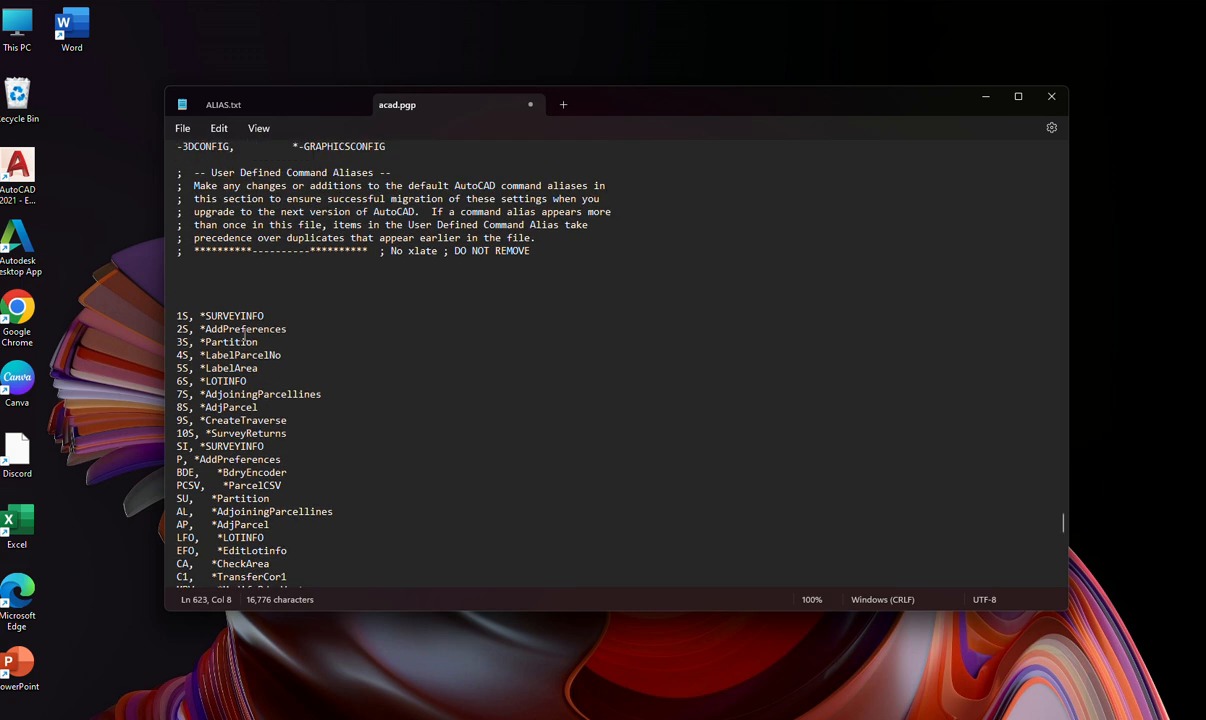
Review the aliases pasted below the DO NOT REMOVE line and save acad.pgp.
{"action": "left_click_drag", "start_coordinate": [229, 289], "coordinate": [205, 458]}
{"action": "left_click", "coordinate": [262, 268]}
{"action": "left_click_drag", "start_coordinate": [242, 272], "coordinate": [240, 436]}
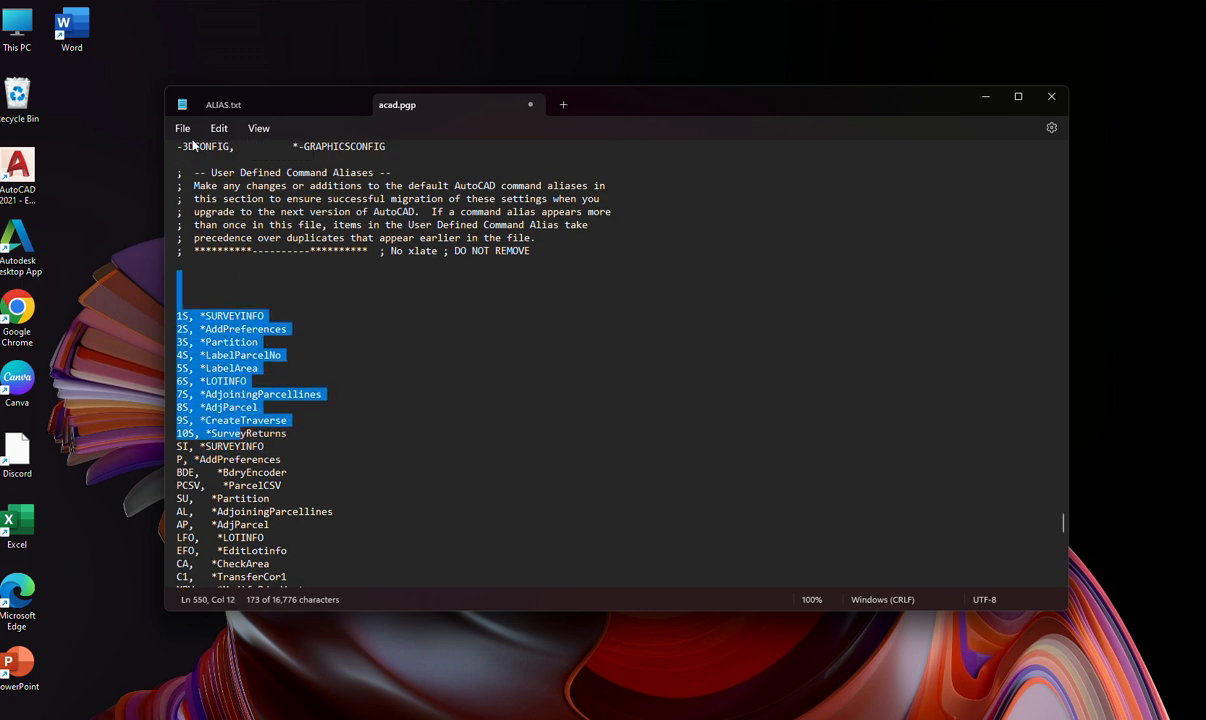
{"action": "left_click", "coordinate": [181, 127]}
{"action": "left_click", "coordinate": [195, 225]}
{"action": "left_click", "coordinate": [477, 431]}
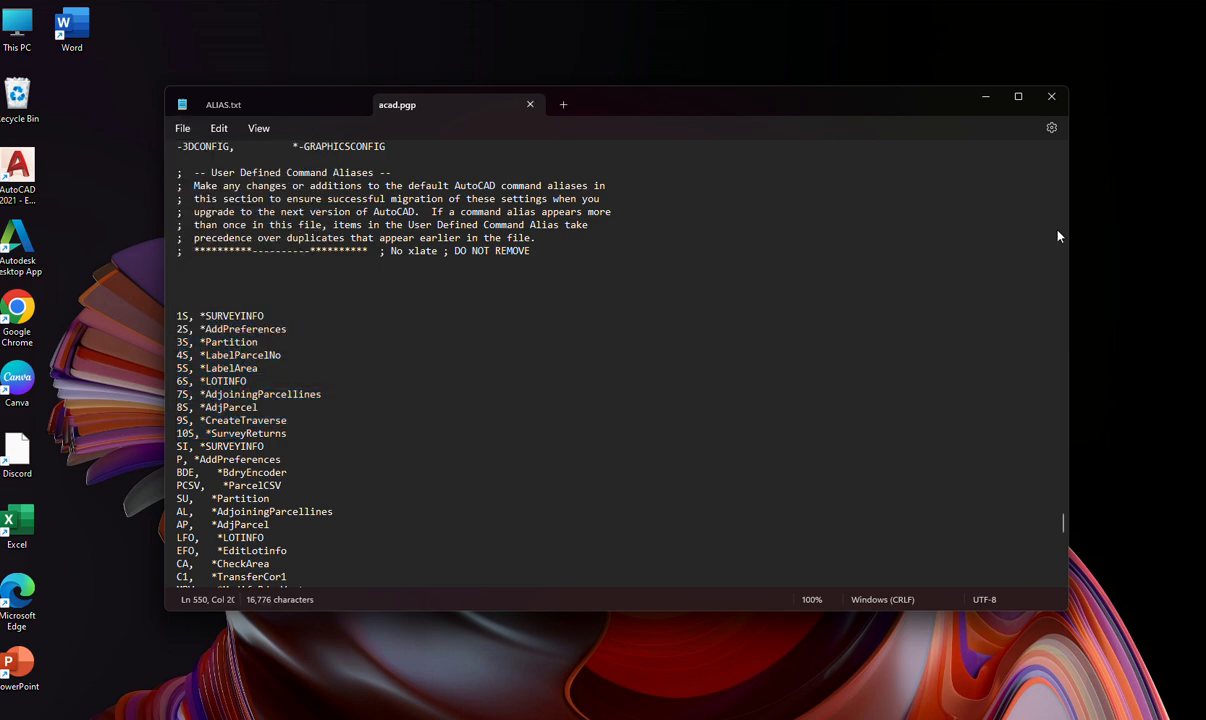
Check the last alias line, ICSV, at the end of acad.pgp, save the file again and exit the text editor.
{"action": "left_click_drag", "start_coordinate": [1064, 530], "coordinate": [1063, 565]}
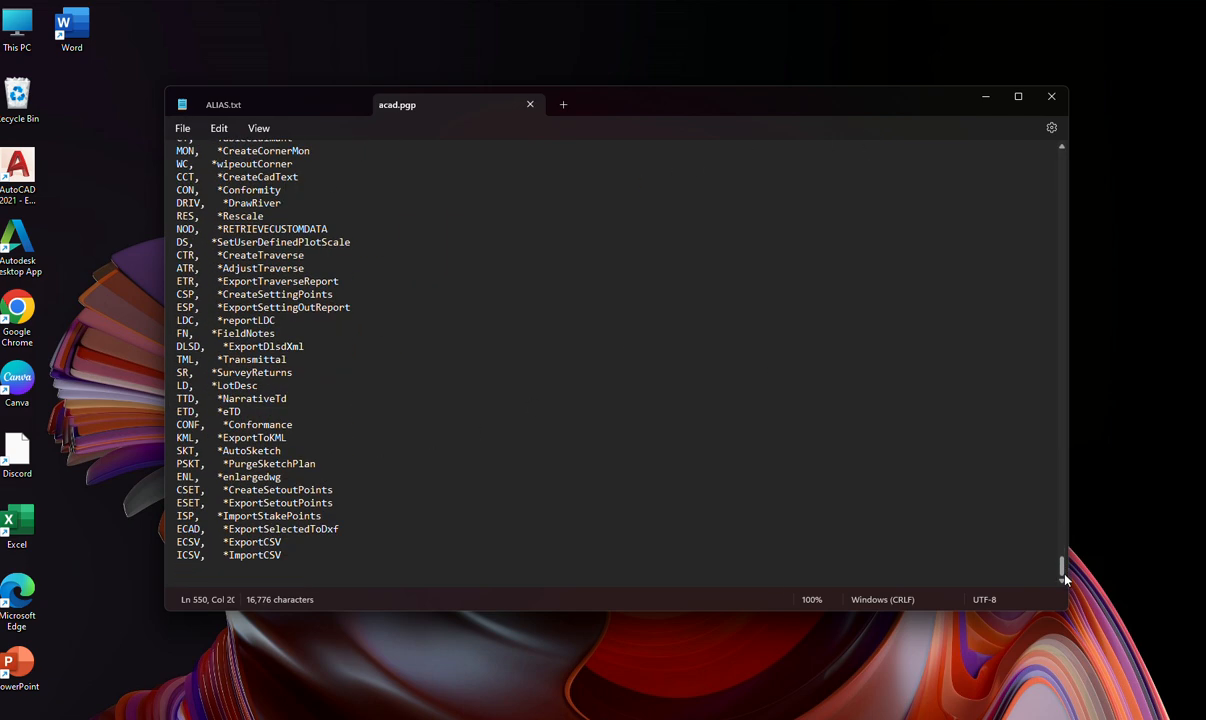
{"action": "left_click", "coordinate": [220, 568]}
{"action": "left_click_drag", "start_coordinate": [172, 557], "coordinate": [288, 563]}
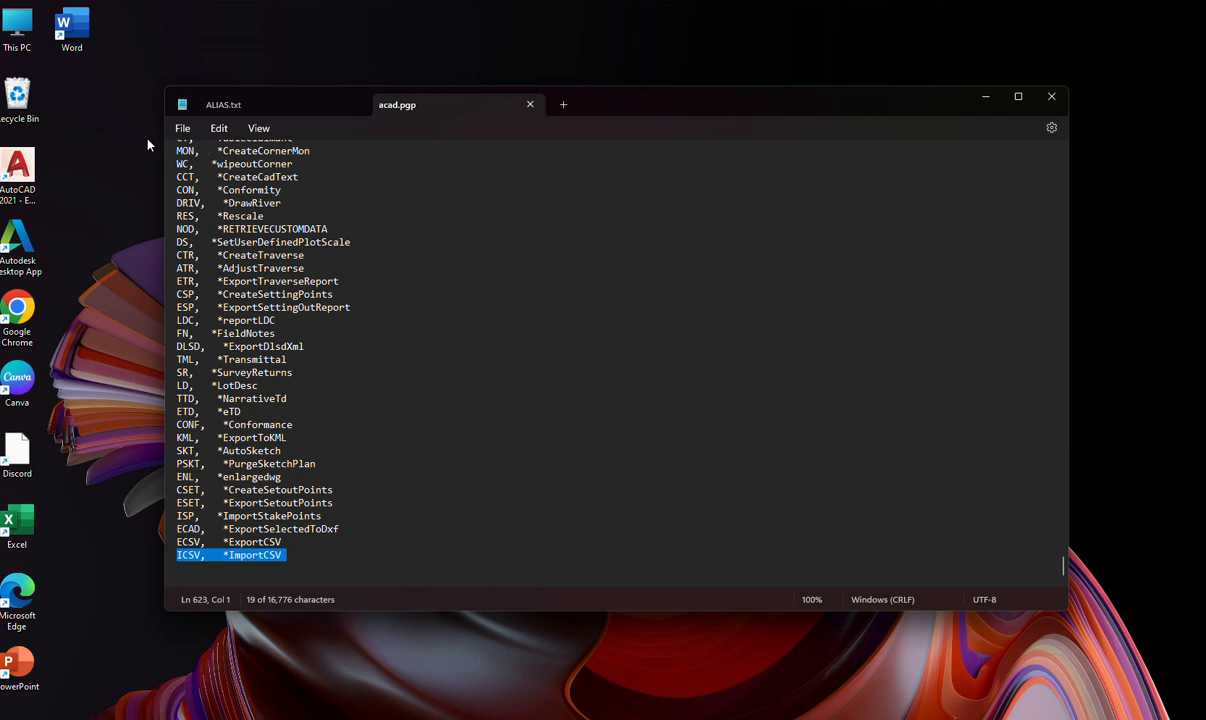
{"action": "left_click", "coordinate": [182, 128]}
{"action": "left_click", "coordinate": [196, 223]}
{"action": "left_click", "coordinate": [182, 128]}
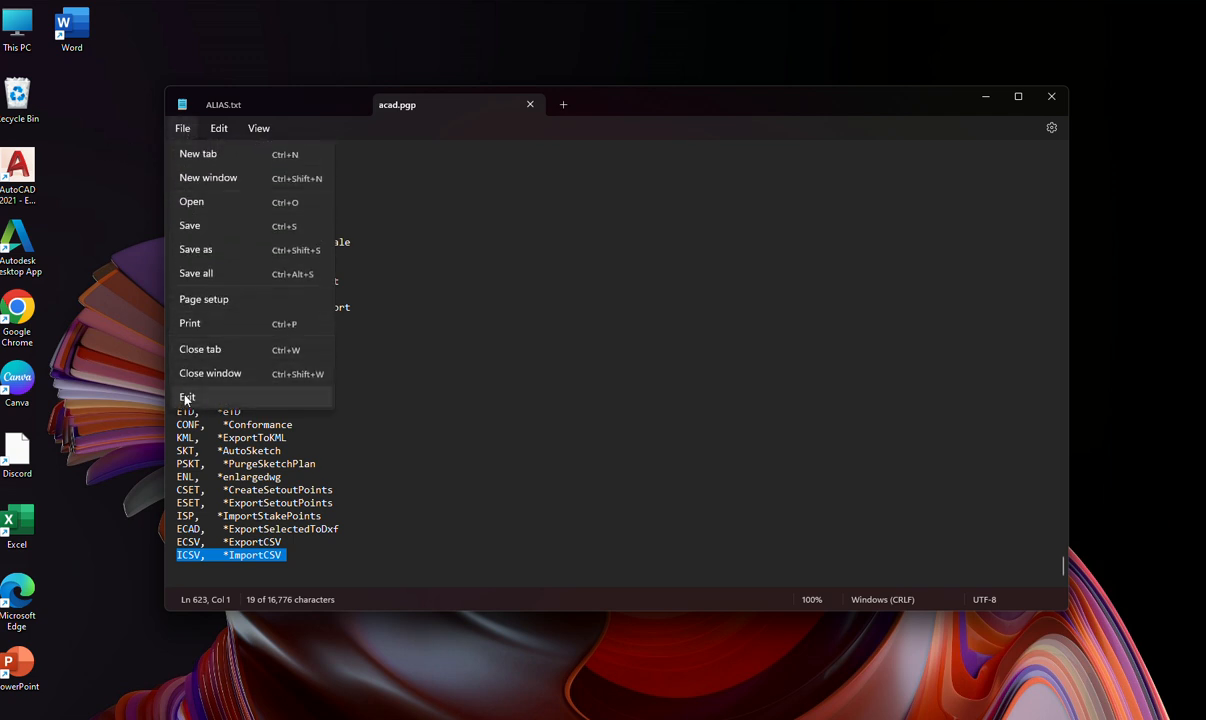
{"action": "left_click", "coordinate": [187, 398]}
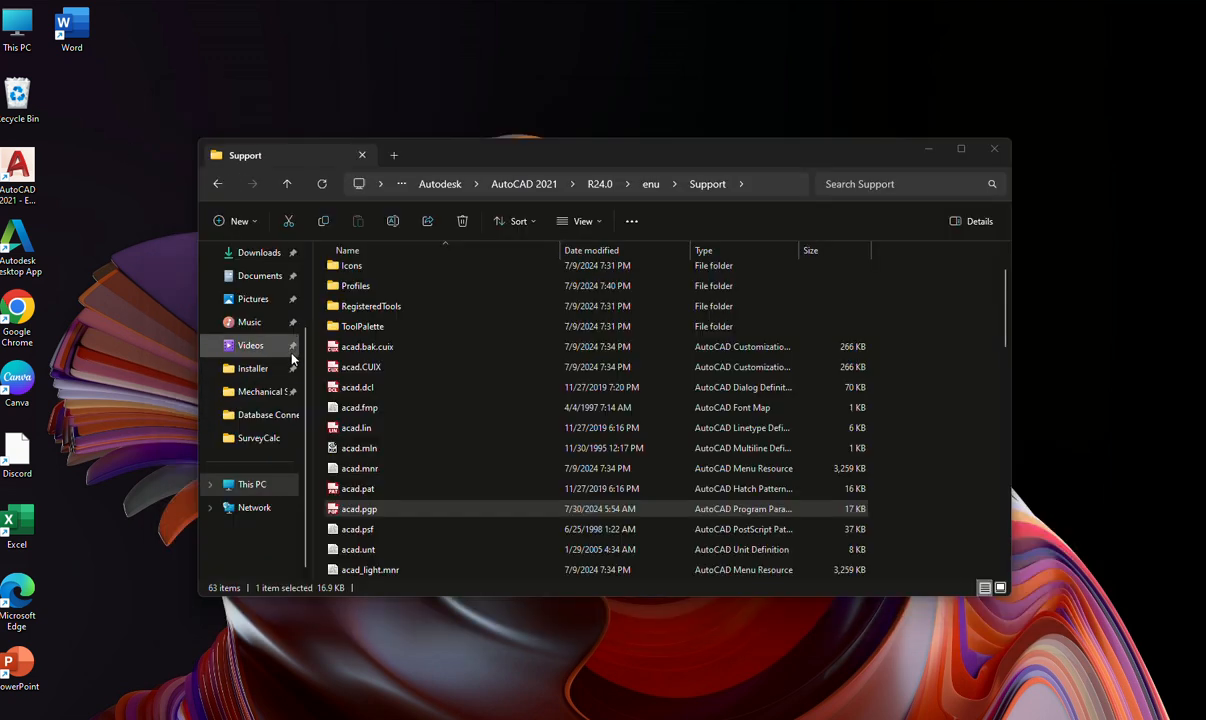
Launch AutoCAD 2021, test the alias P to open the SurveyCalc Preferences dialog, and close it without changes.
{"action": "double_click", "coordinate": [20, 175]}
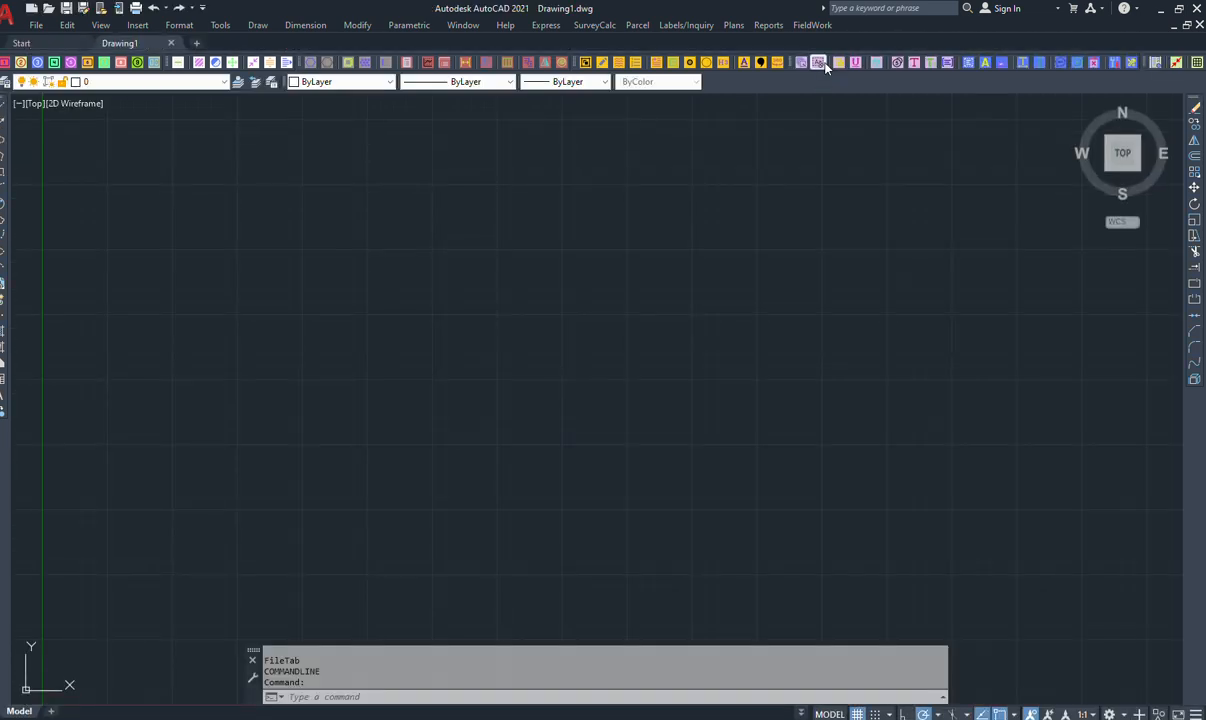
{"action": "left_click", "coordinate": [735, 189]}
{"action": "left_click", "coordinate": [645, 178]}
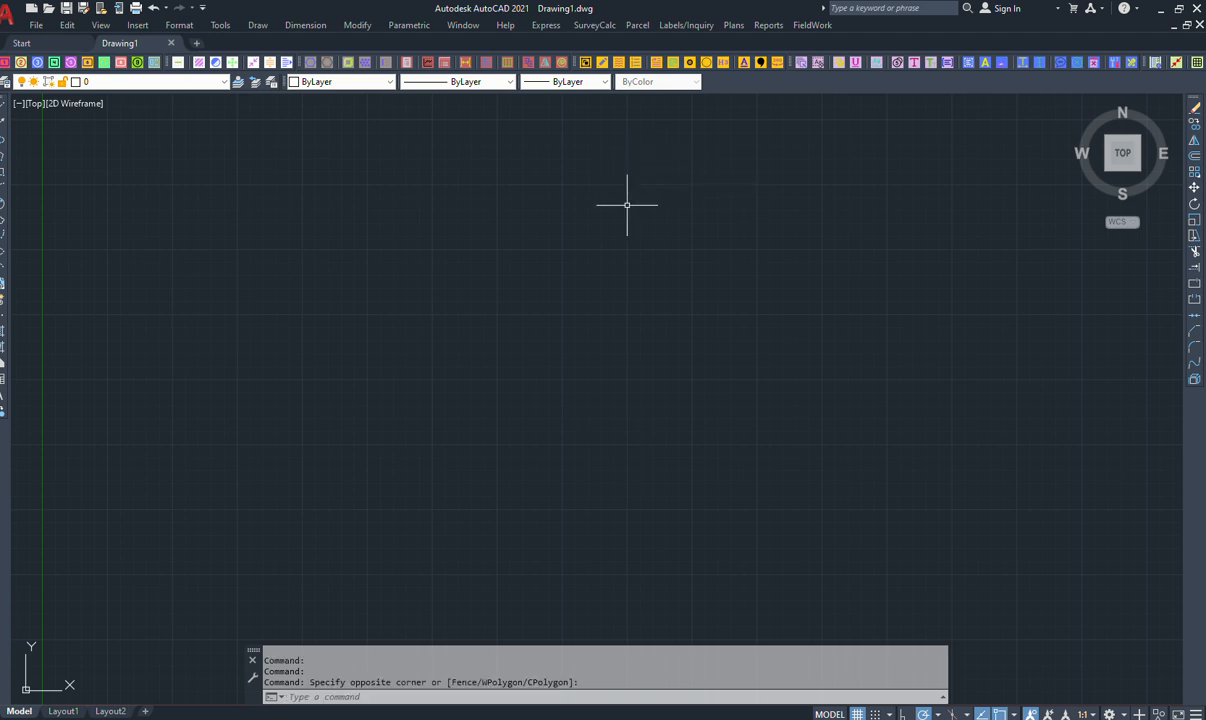
{"action": "type", "text": "P"}
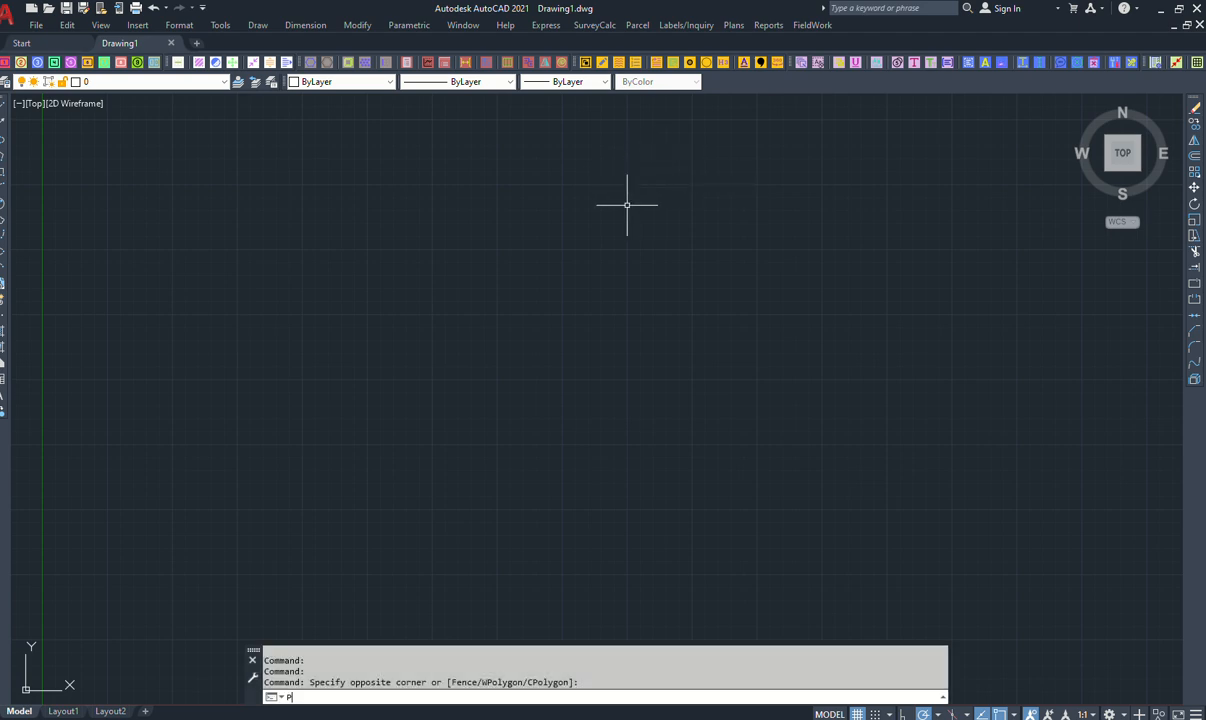
{"action": "key", "text": "Return"}
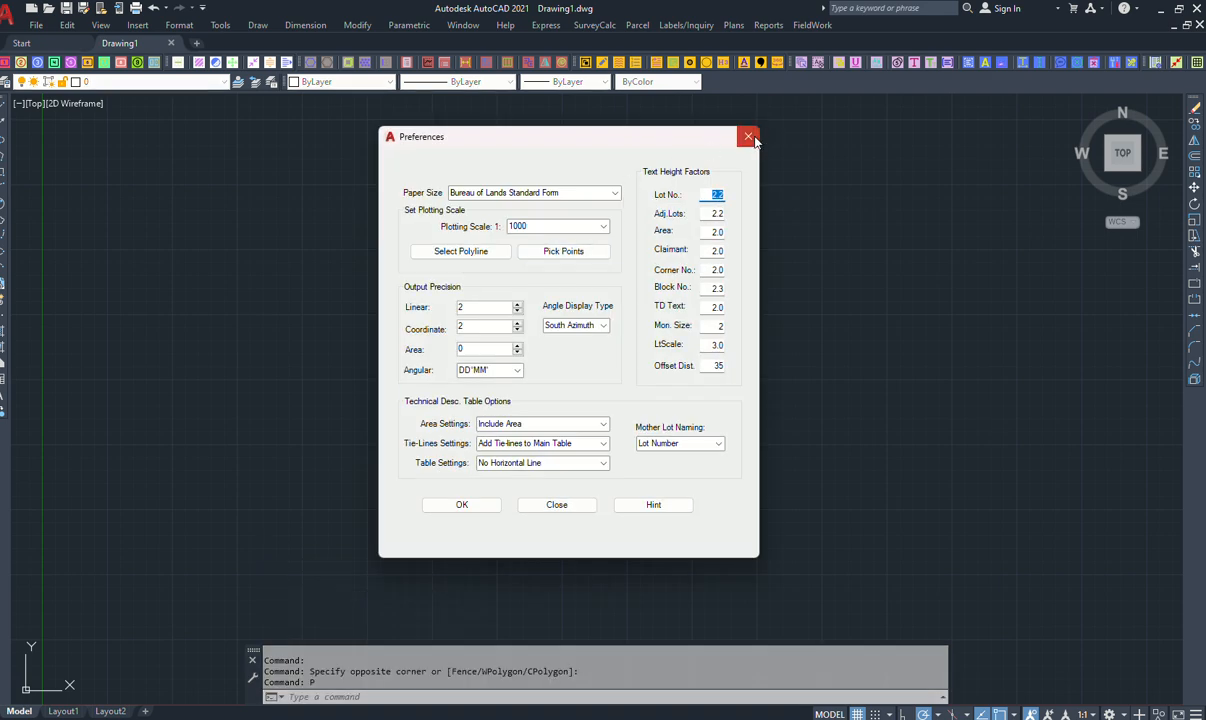
{"action": "left_click", "coordinate": [748, 136]}
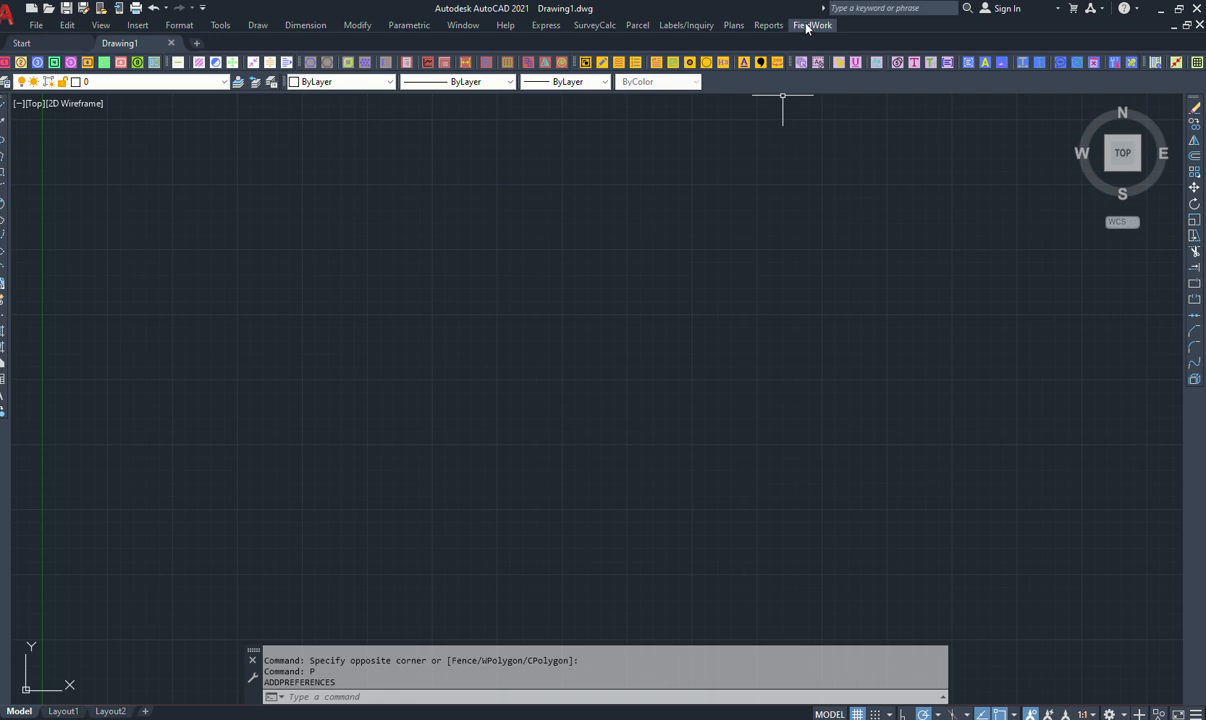
Run SurveyCalc's Auto Sketch Plan, close its dialog, and copy the command name AutoSketch from the command history.
{"action": "left_click", "coordinate": [810, 25]}
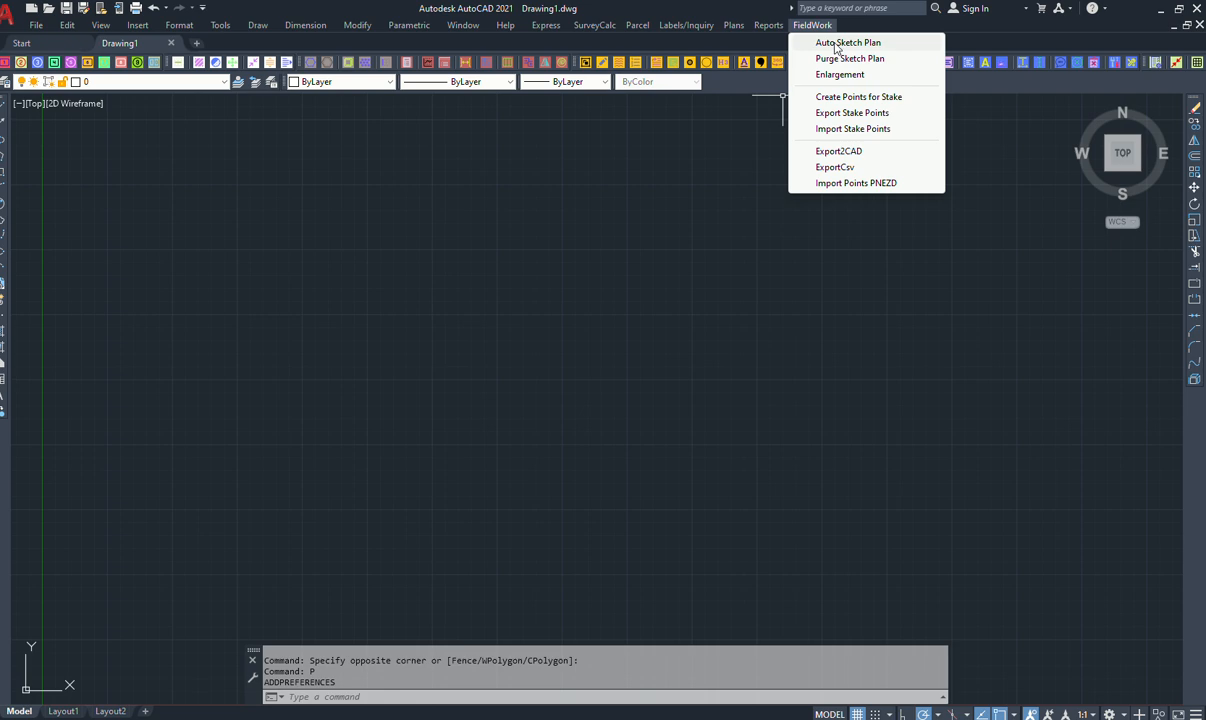
{"action": "left_click", "coordinate": [836, 44]}
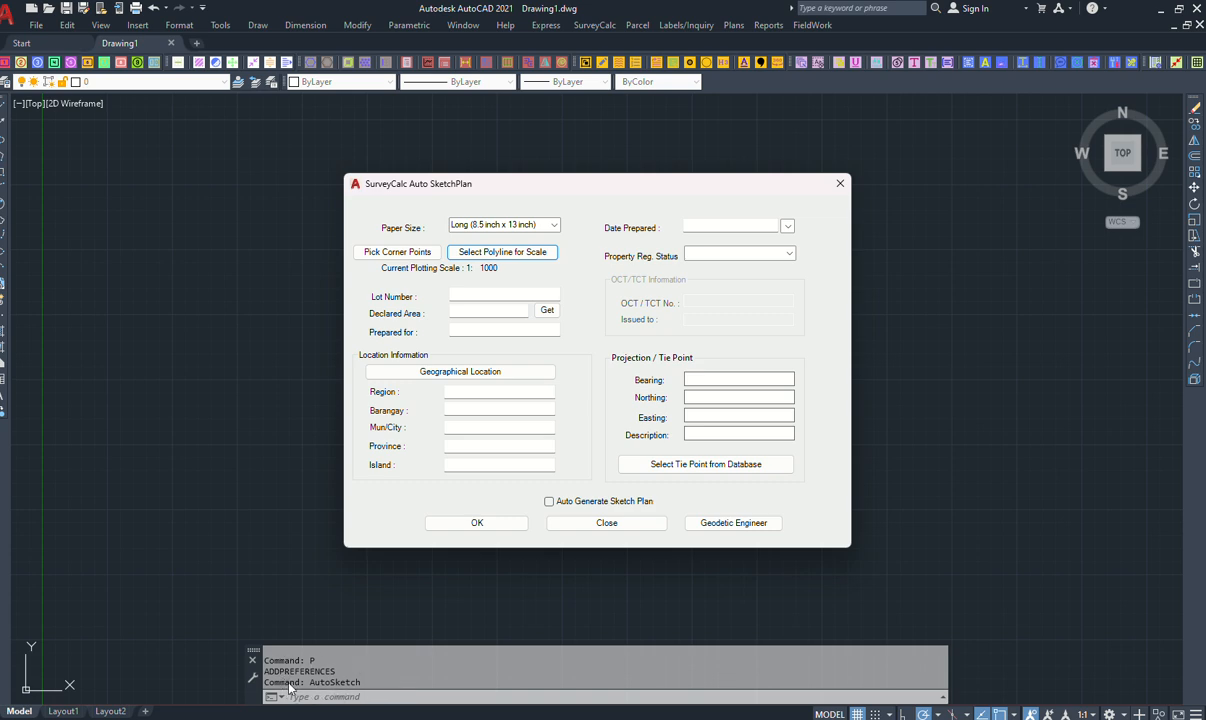
{"action": "left_click", "coordinate": [606, 525]}
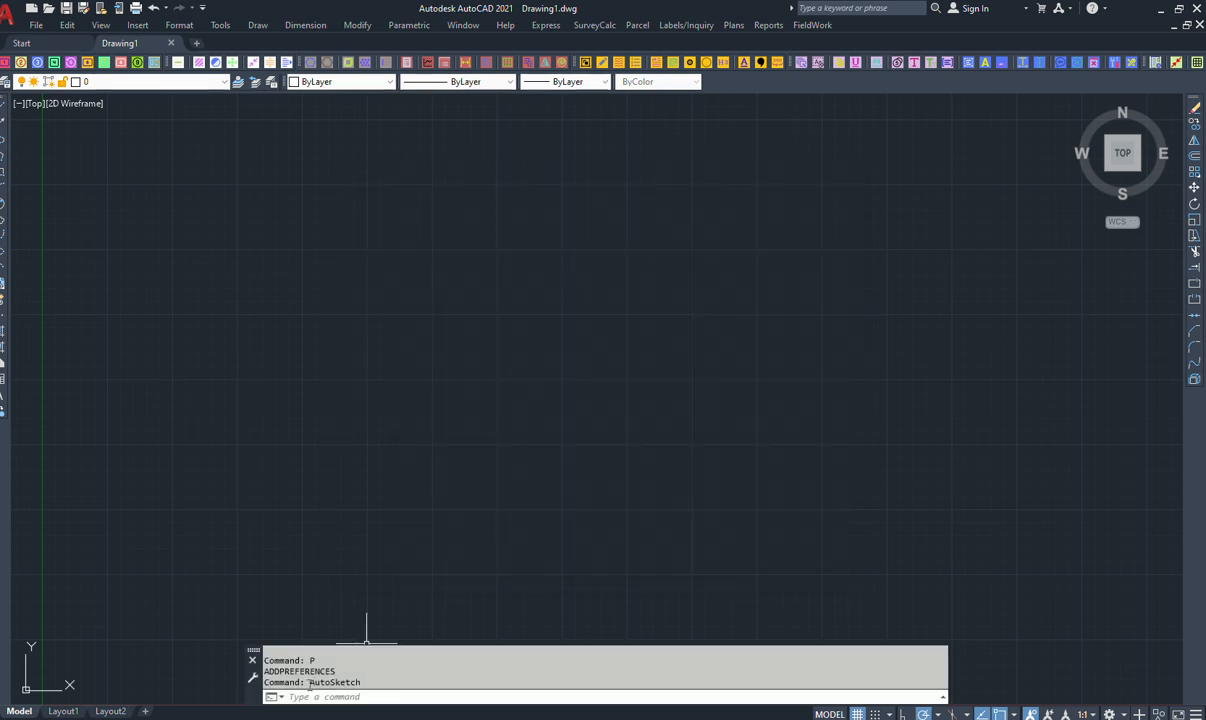
{"action": "left_click_drag", "start_coordinate": [309, 682], "coordinate": [365, 682]}
{"action": "right_click", "coordinate": [348, 681]}
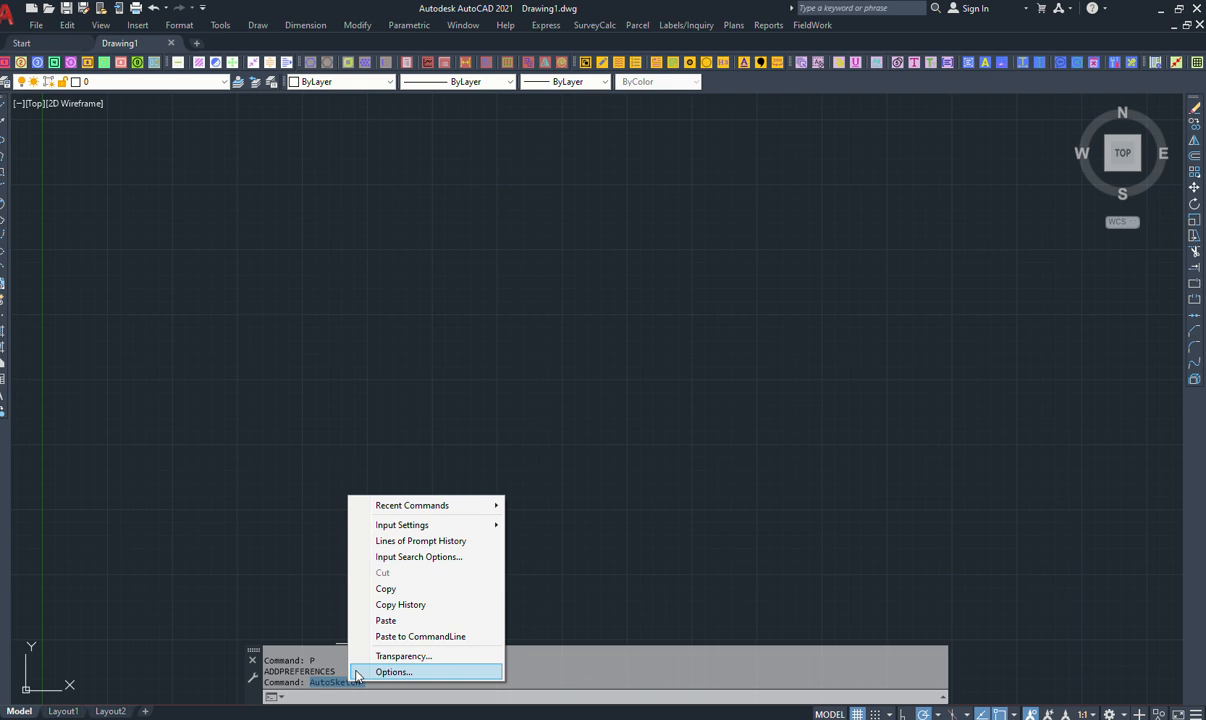
{"action": "left_click", "coordinate": [388, 589]}
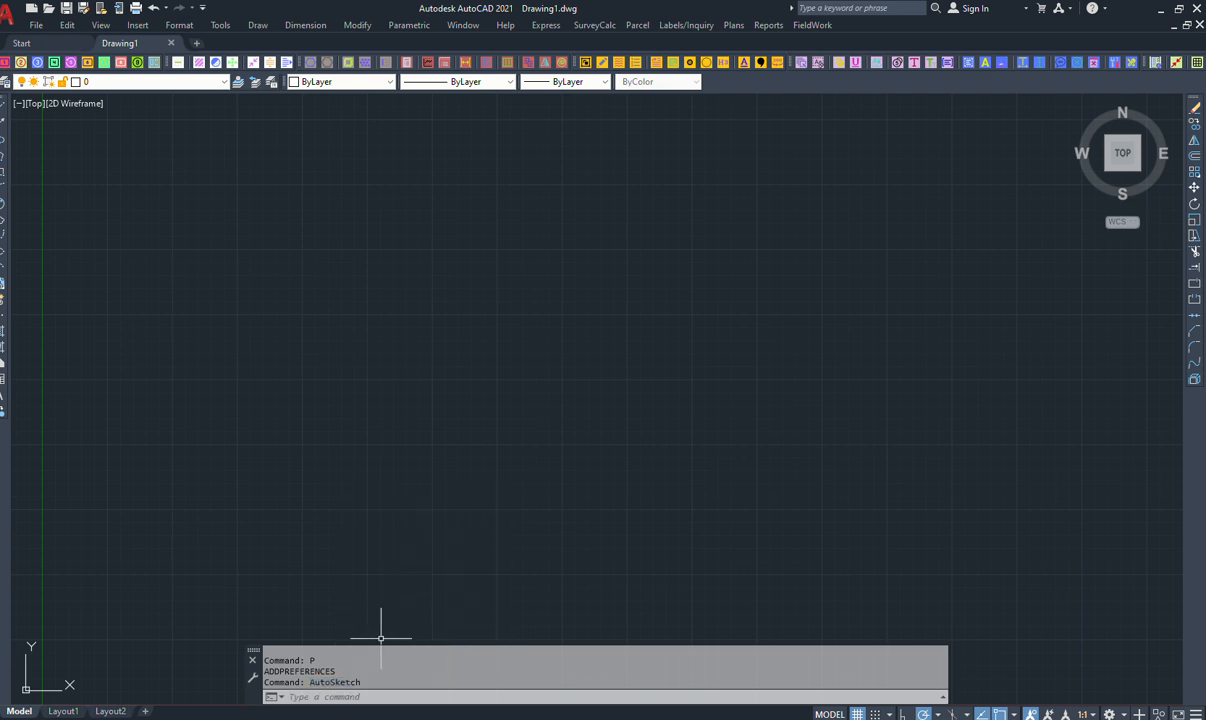
Reopen acad.pgp from the Support folder and add the alias line "ATS, *AutoSketch" after the last alias.
{"action": "key", "text": "alt+Tab"}
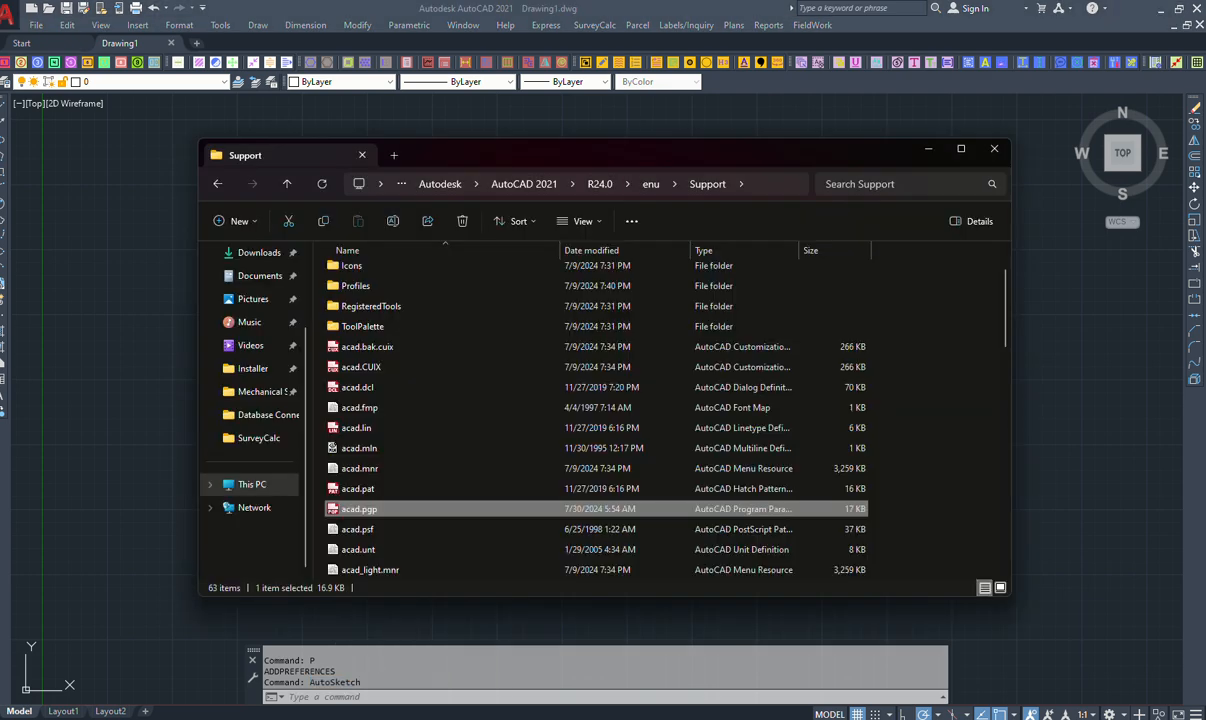
{"action": "double_click", "coordinate": [378, 512]}
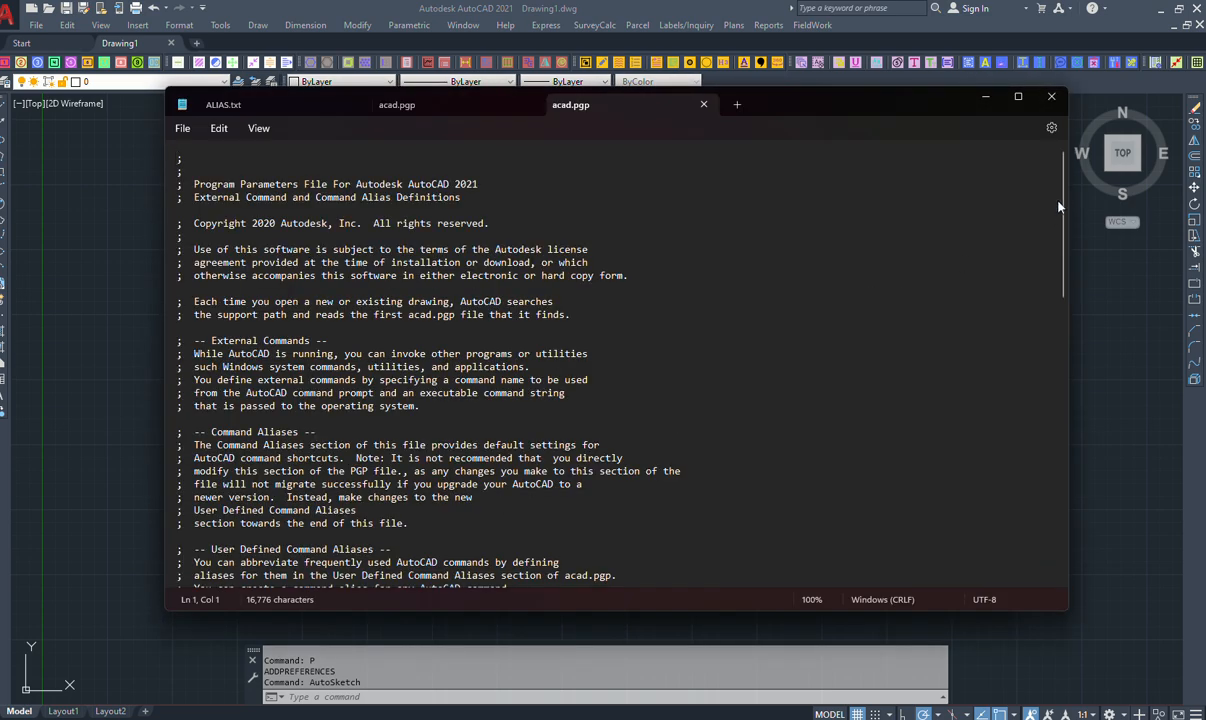
{"action": "left_click_drag", "start_coordinate": [1058, 206], "coordinate": [1048, 612]}
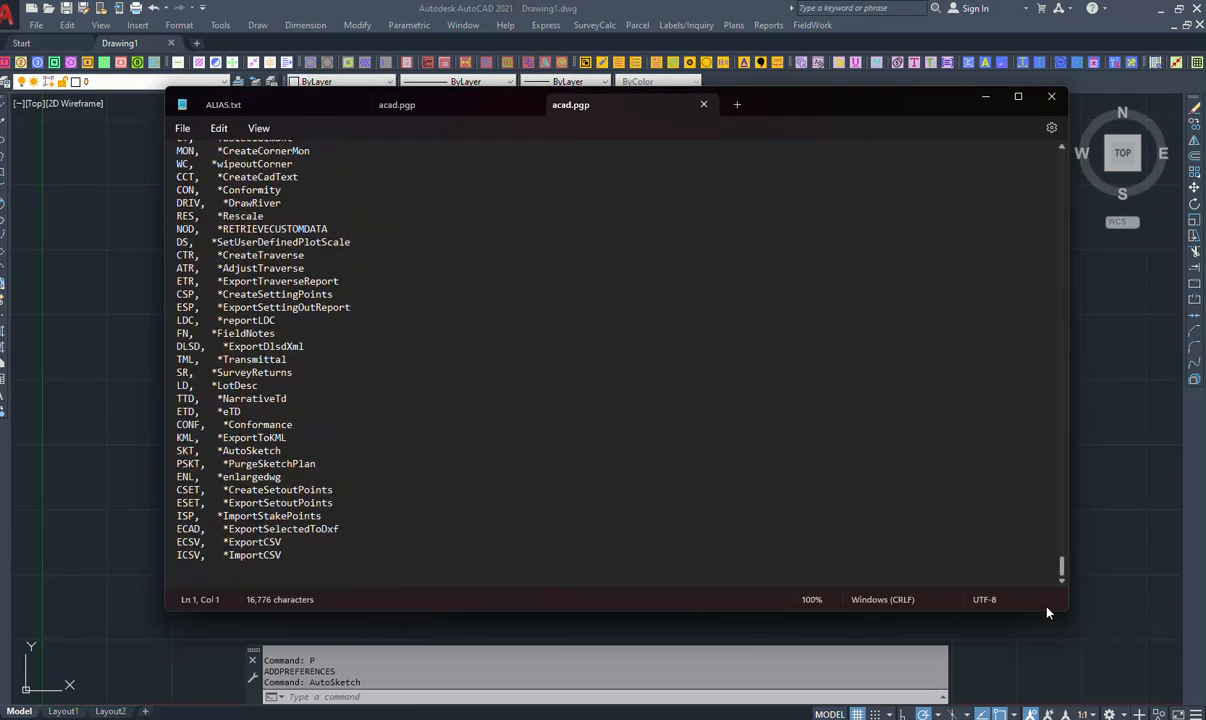
{"action": "left_click", "coordinate": [194, 570]}
{"action": "key", "text": "BackSpace"}
{"action": "type", "text": "ATS,    *AutoSketch"}
{"action": "key", "text": "Return"}
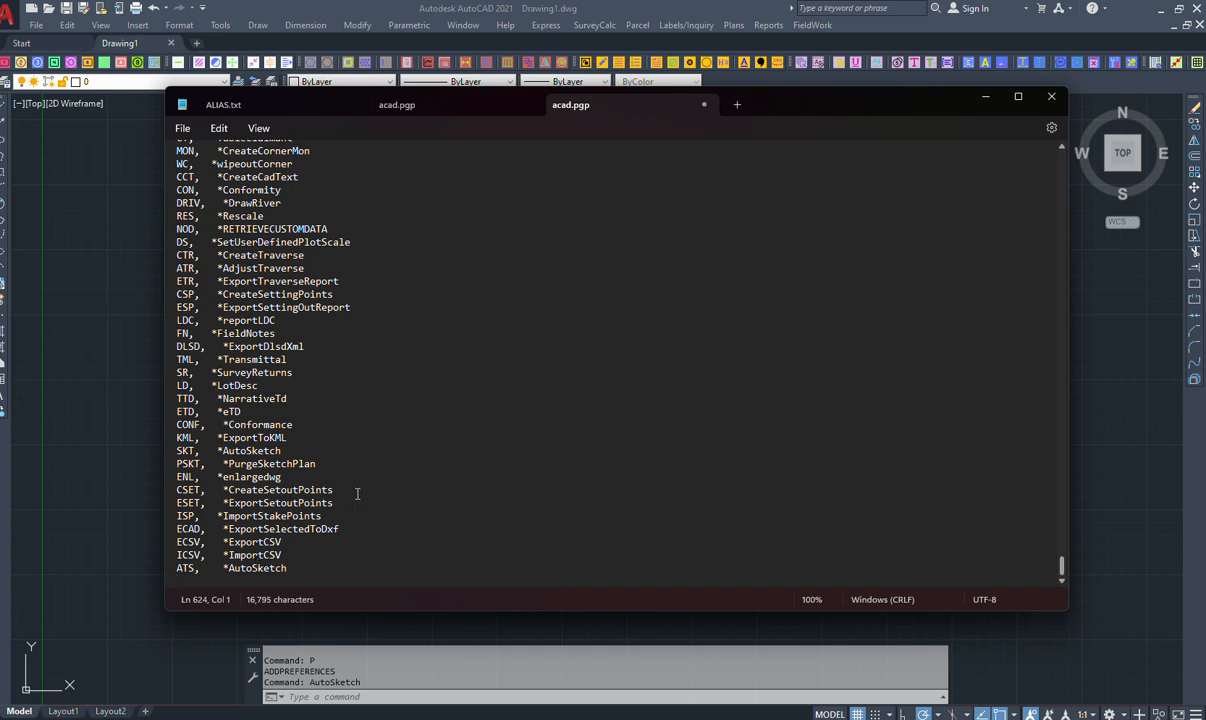
Save acad.pgp with the new ATS alias and exit the text editor.
{"action": "left_click", "coordinate": [182, 128]}
{"action": "left_click", "coordinate": [189, 226]}
{"action": "left_click", "coordinate": [182, 128]}
{"action": "left_click", "coordinate": [188, 398]}
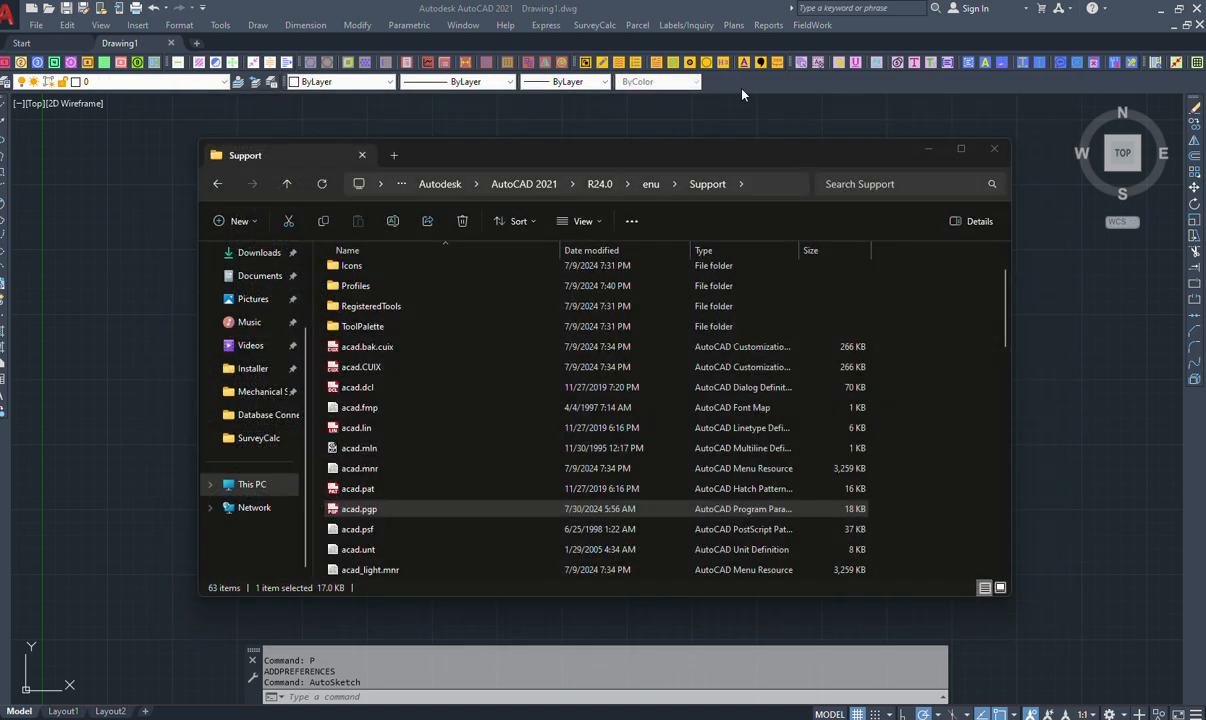
Close the Support folder window and restart AutoCAD 2021 to reload the aliases.
{"action": "left_click", "coordinate": [992, 149]}
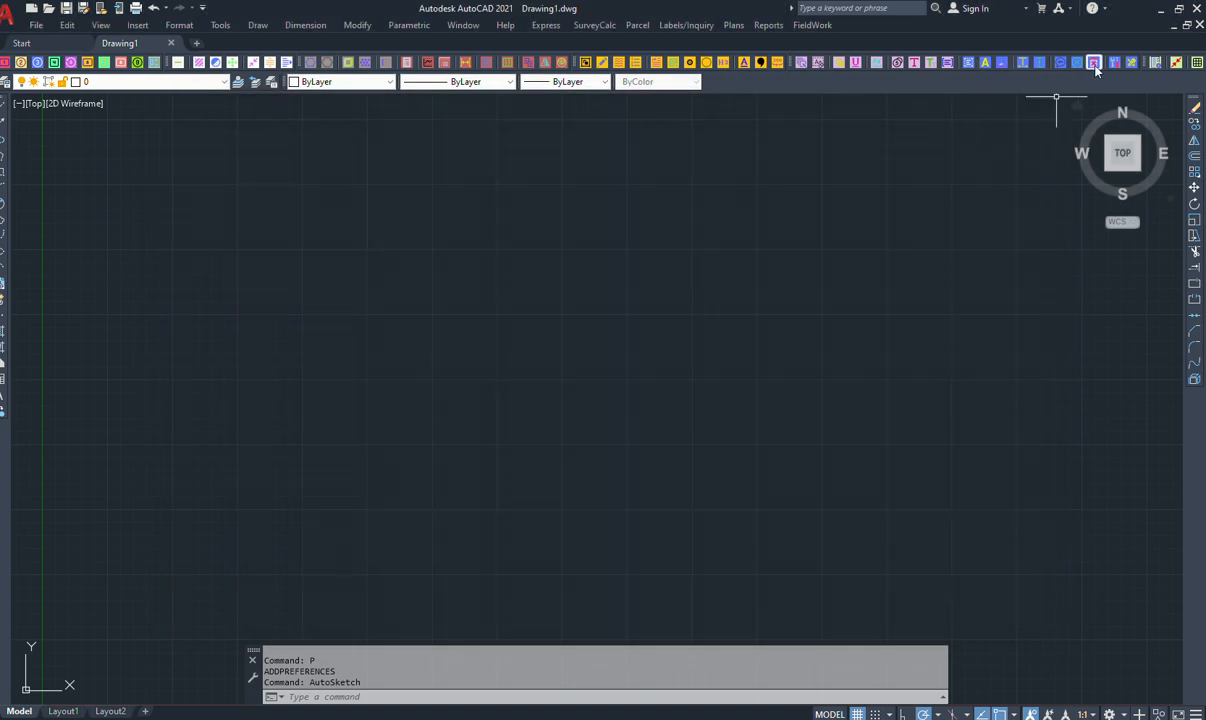
{"action": "left_click", "coordinate": [1199, 9]}
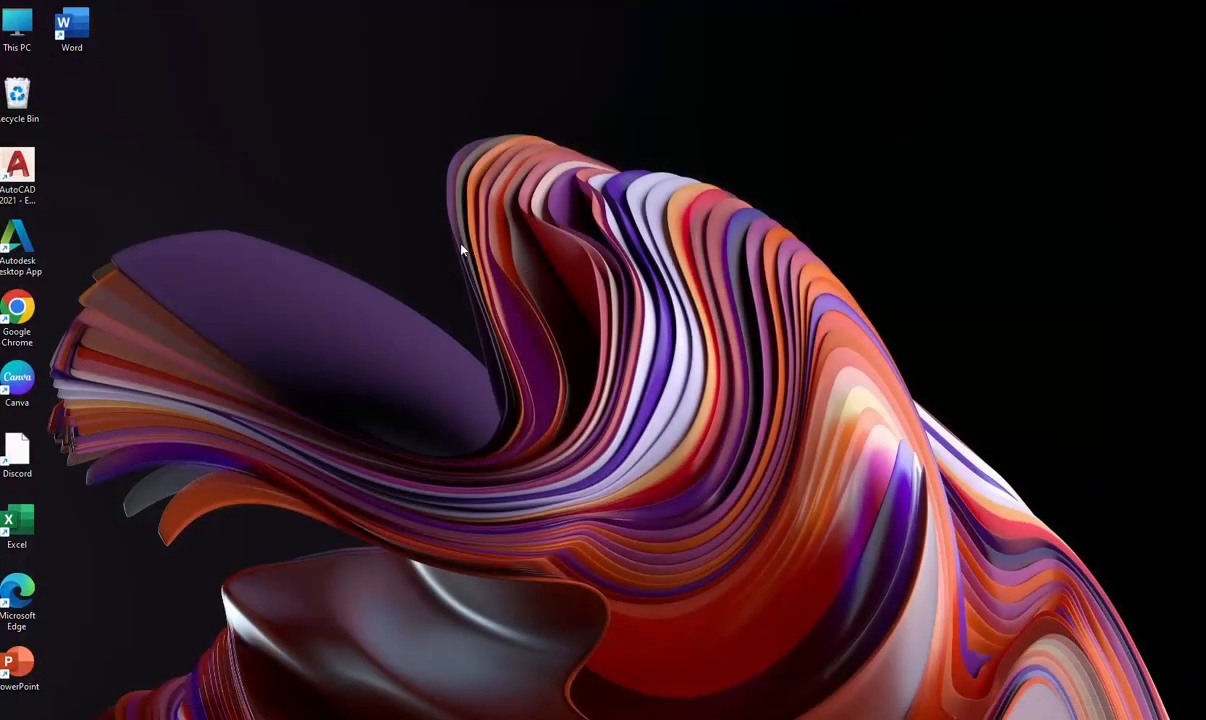
{"action": "double_click", "coordinate": [17, 170]}
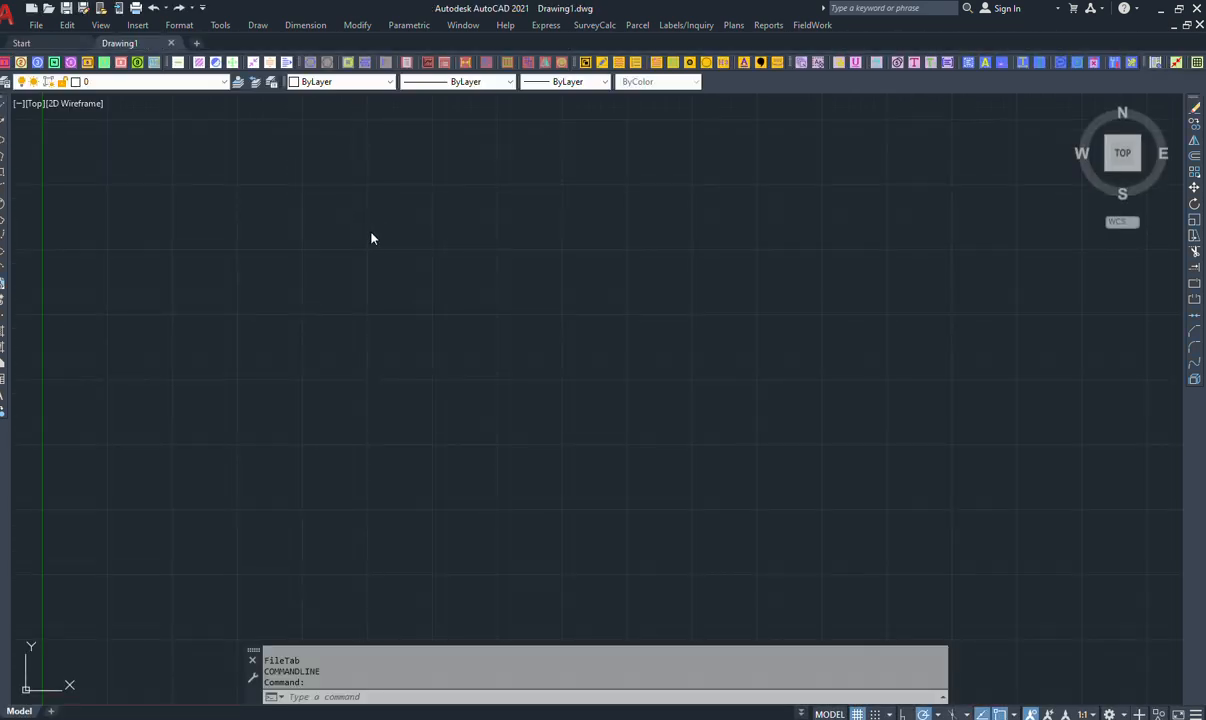
Run the alias ATS in the new drawing to open the SurveyCalc Auto SketchPlan dialog.
{"action": "left_click", "coordinate": [376, 213]}
{"action": "left_click", "coordinate": [511, 577]}
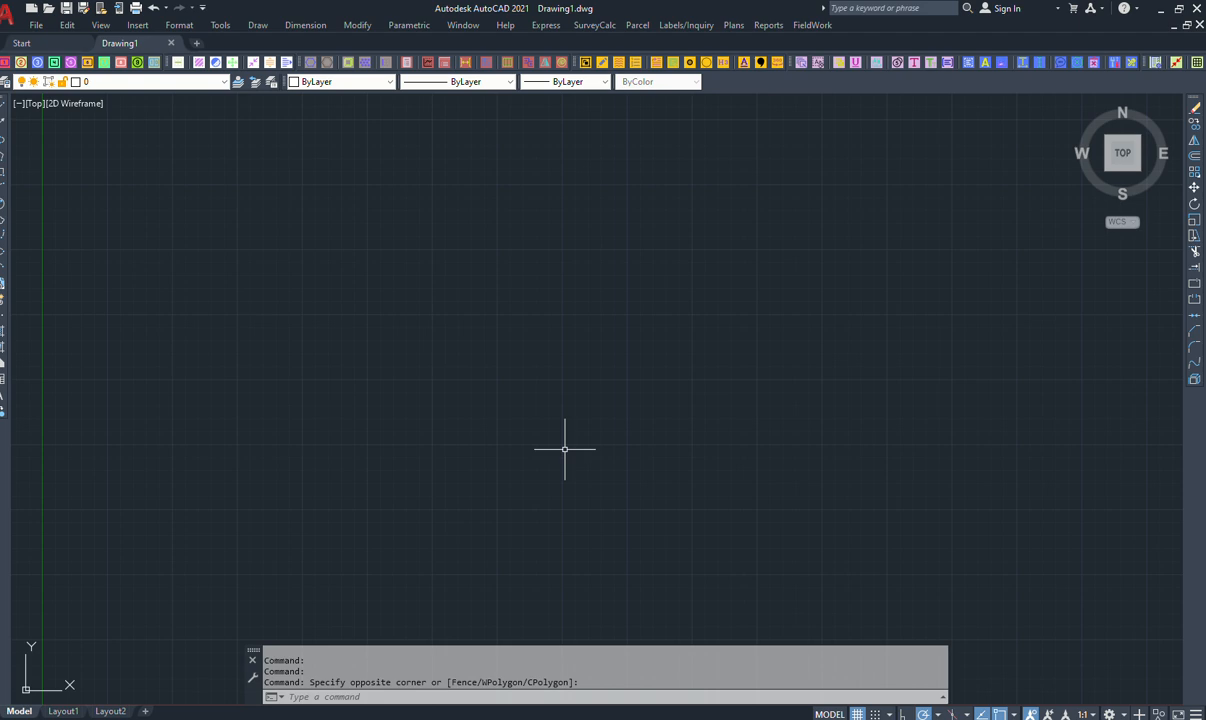
{"action": "key", "text": "Escape"}
{"action": "type", "text": "AT"}
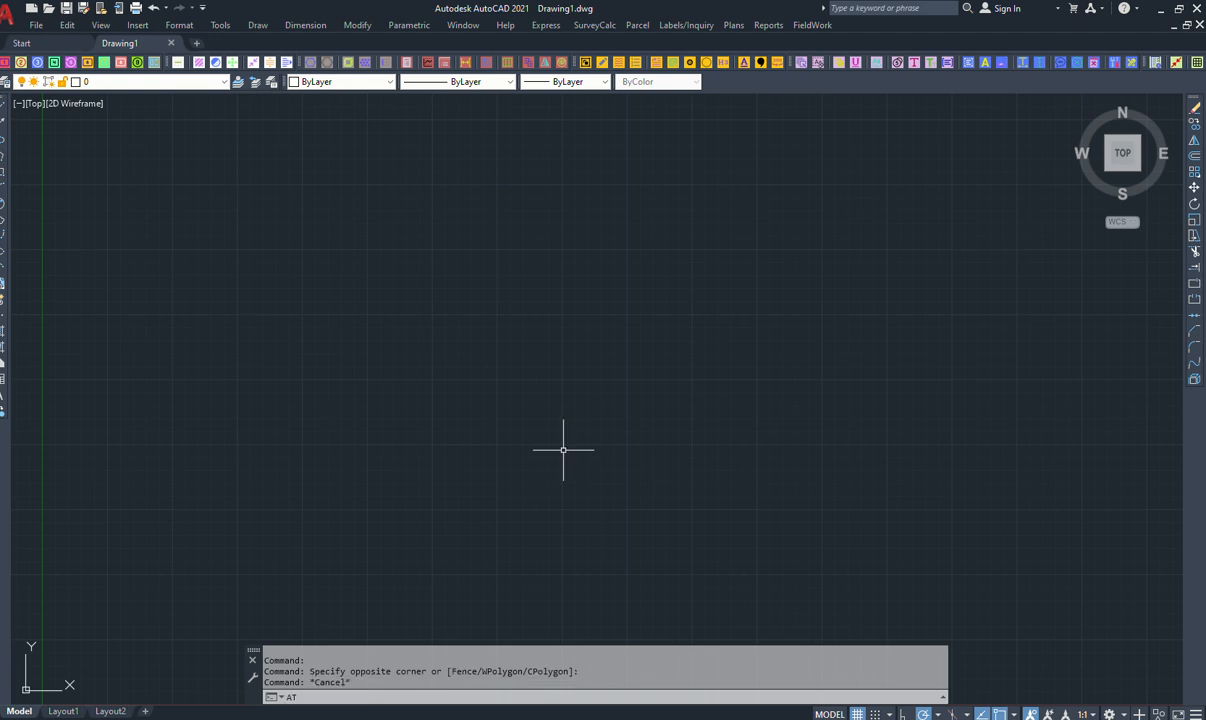
{"action": "type", "text": "S"}
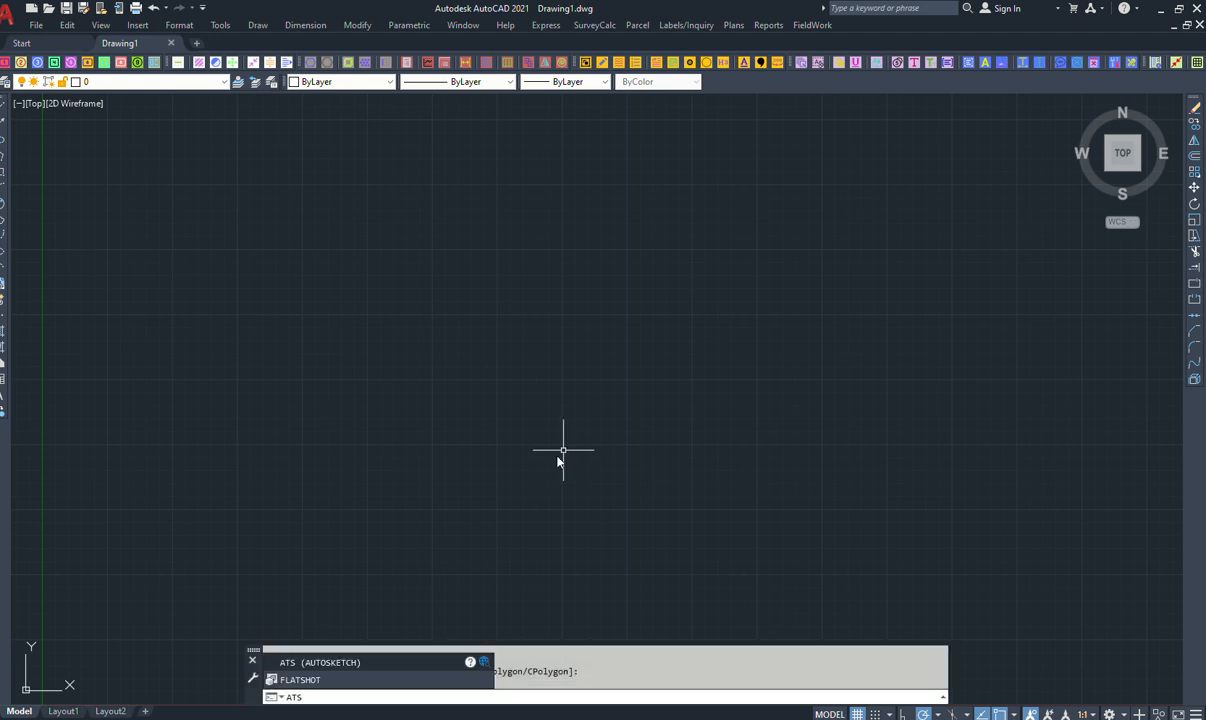
{"action": "key", "text": "Return"}
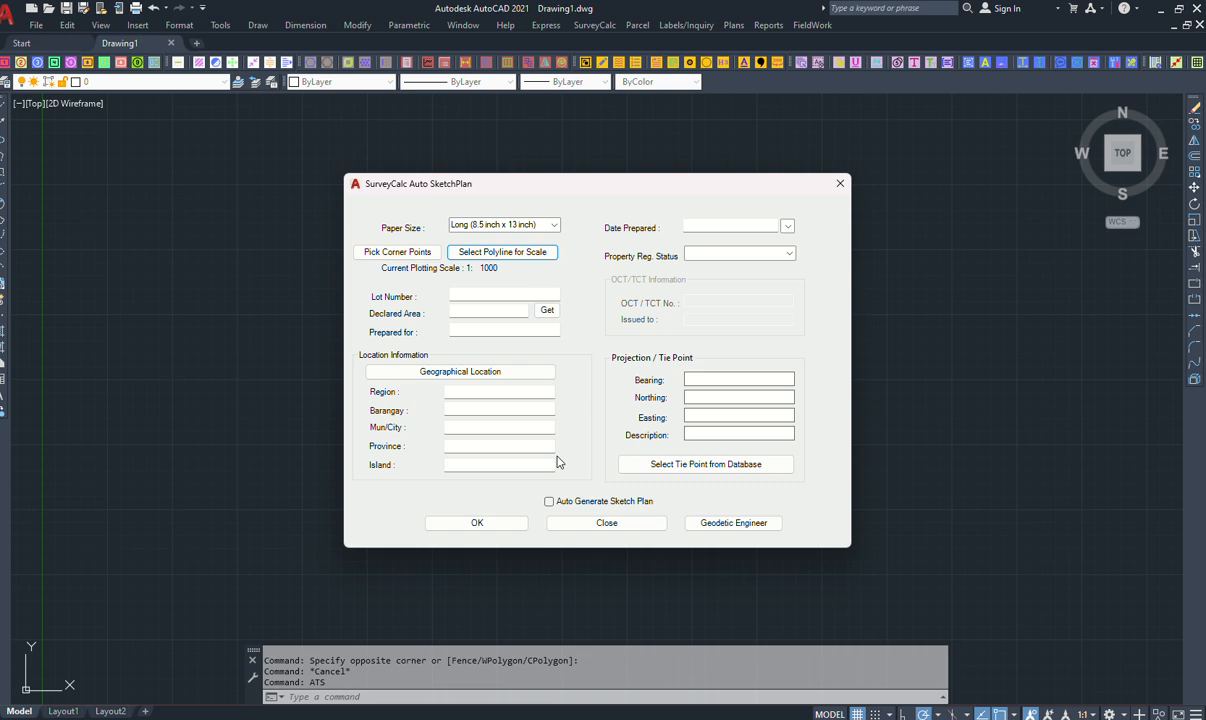